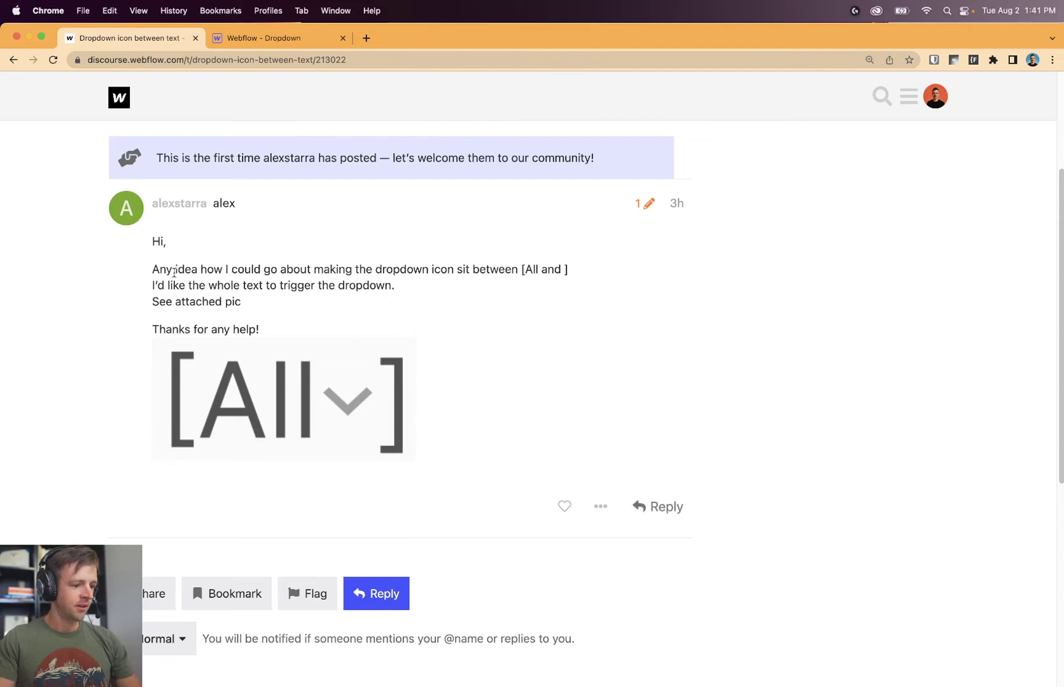
Read the forum question about placing the dropdown icon between brackets, then switch to the Webflow Dropdown project.
{"action": "left_click_drag", "start_coordinate": [164, 270], "coordinate": [241, 287]}
{"action": "left_click", "coordinate": [312, 288]}
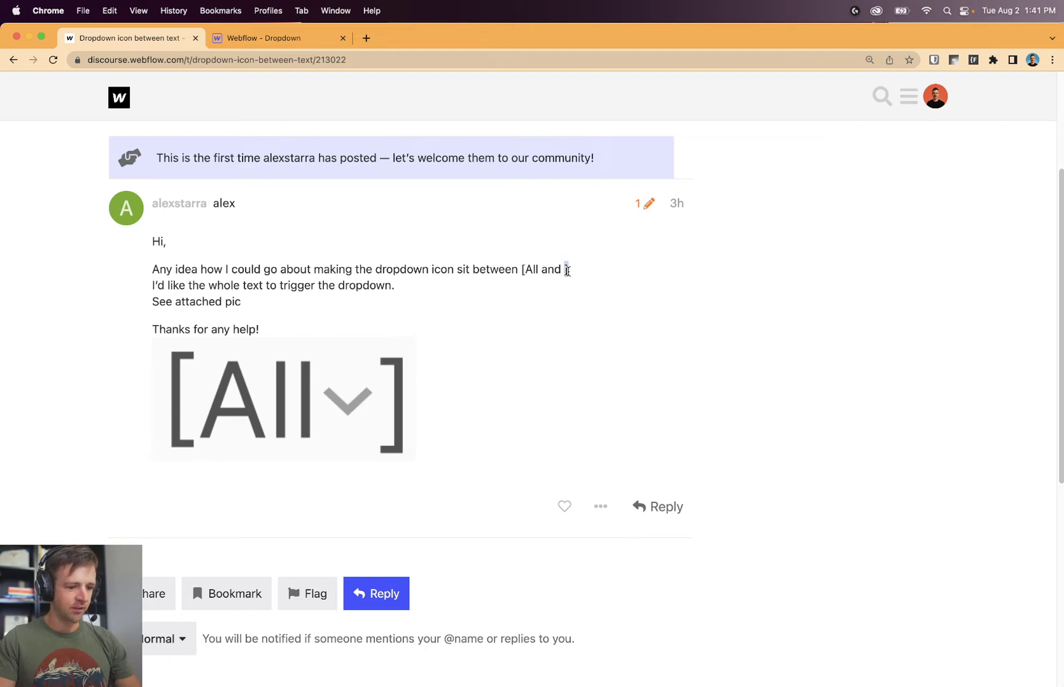
{"action": "left_click_drag", "start_coordinate": [202, 285], "coordinate": [349, 285]}
{"action": "left_click", "coordinate": [351, 285]}
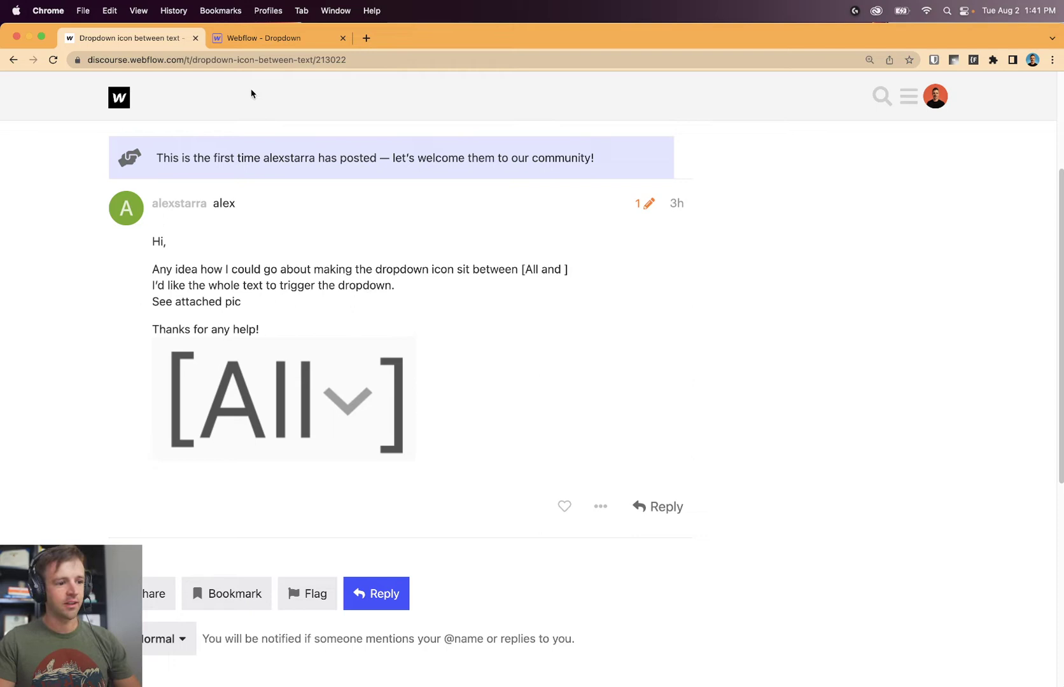
{"action": "left_click", "coordinate": [257, 40]}
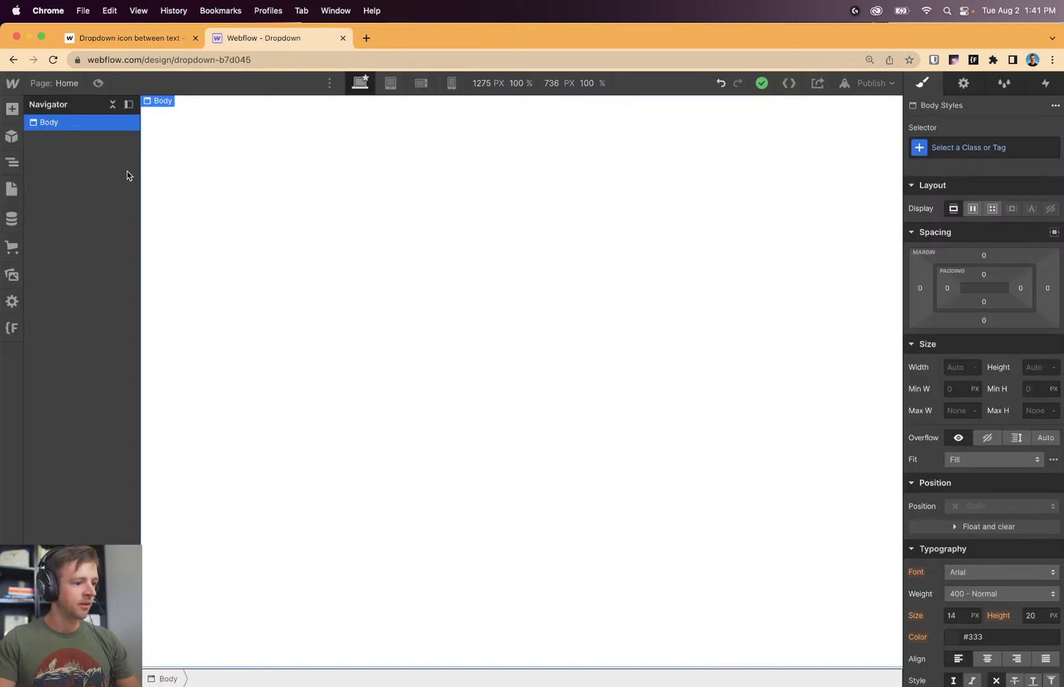
Drag a Dropdown component from the Add panel onto the page body and close its settings.
{"action": "left_click", "coordinate": [10, 108]}
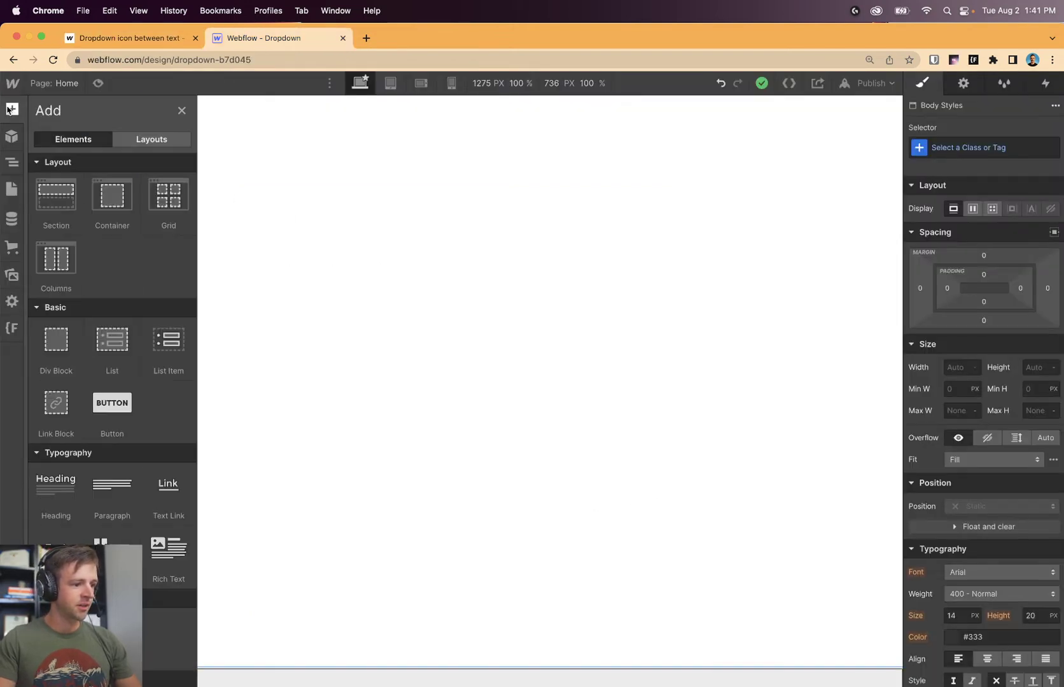
{"action": "scroll", "coordinate": [77, 335], "scroll_direction": "down", "scroll_amount": 5}
{"action": "scroll", "coordinate": [77, 500], "scroll_direction": "down", "scroll_amount": 2}
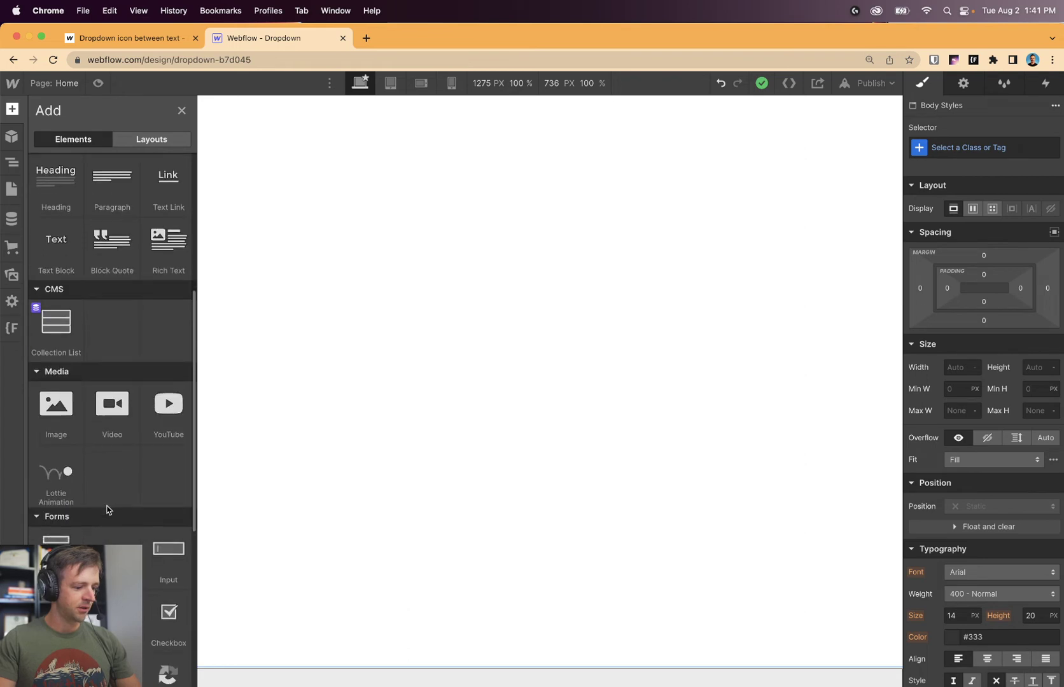
{"action": "scroll", "coordinate": [135, 467], "scroll_direction": "down", "scroll_amount": 5}
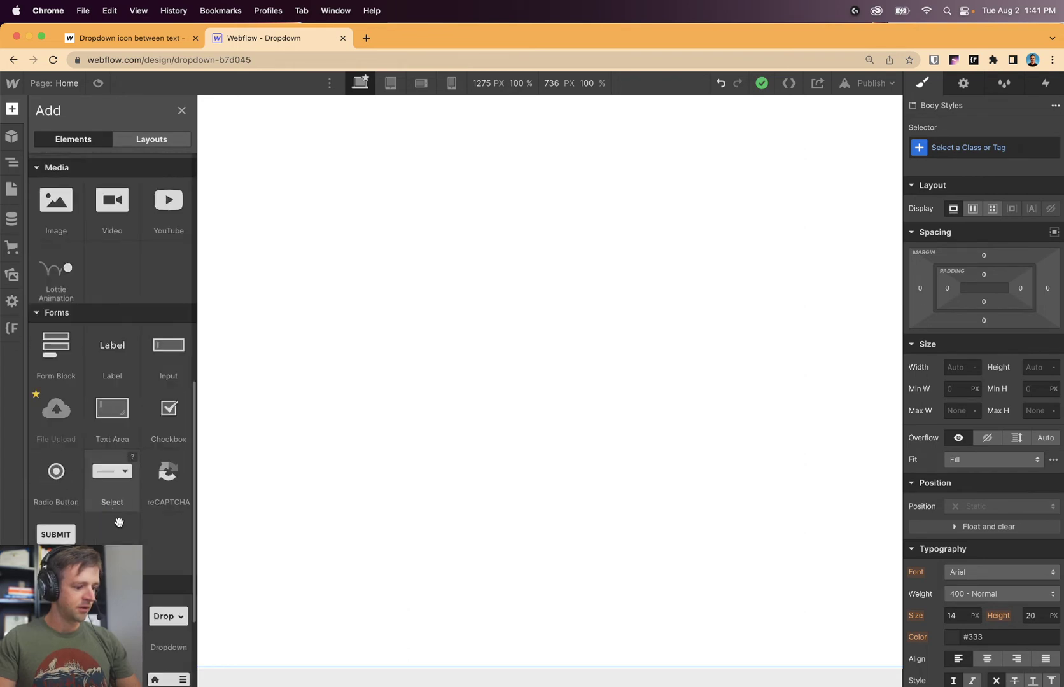
{"action": "left_click_drag", "start_coordinate": [162, 472], "coordinate": [442, 273]}
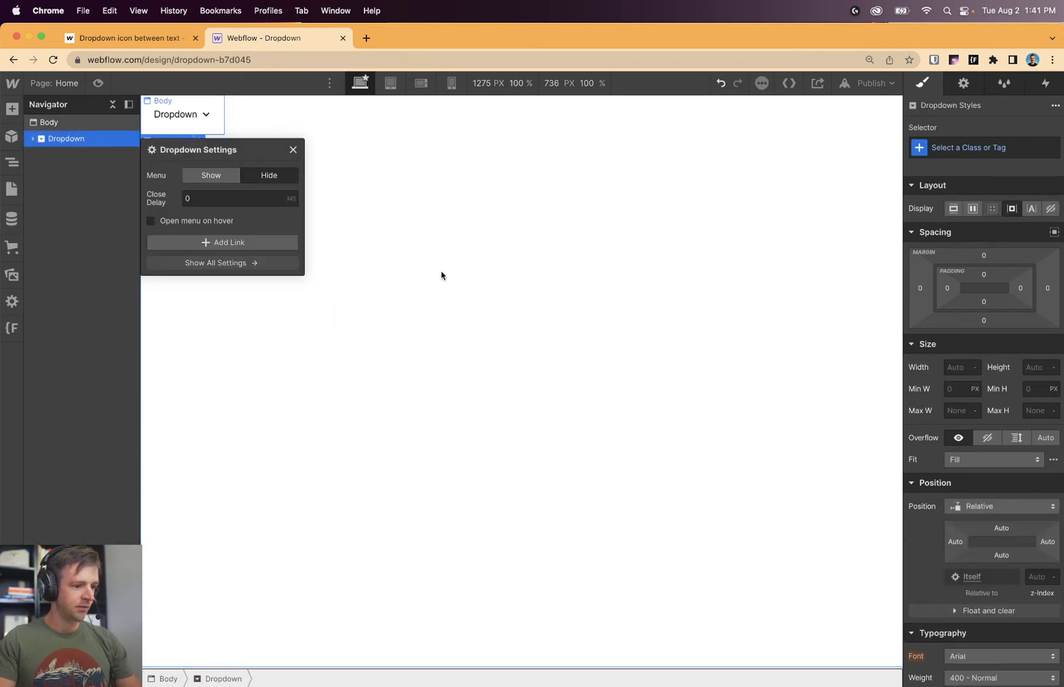
{"action": "left_click", "coordinate": [293, 150]}
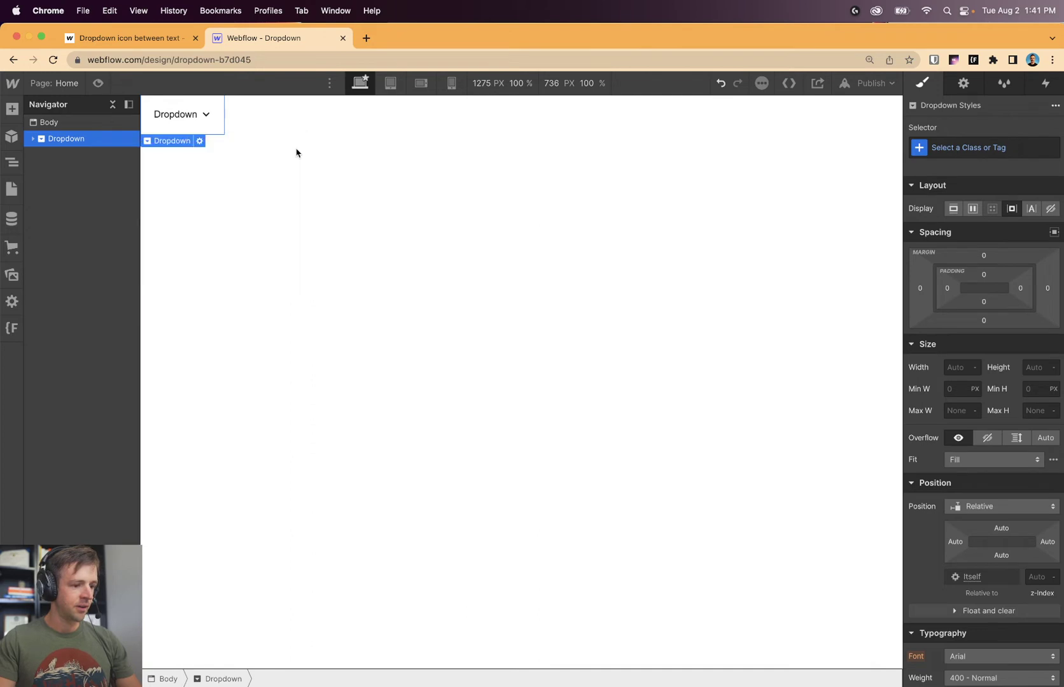
Change the dropdown toggle's label text from 'Dropdown' to '[All ]'.
{"action": "left_click", "coordinate": [205, 116]}
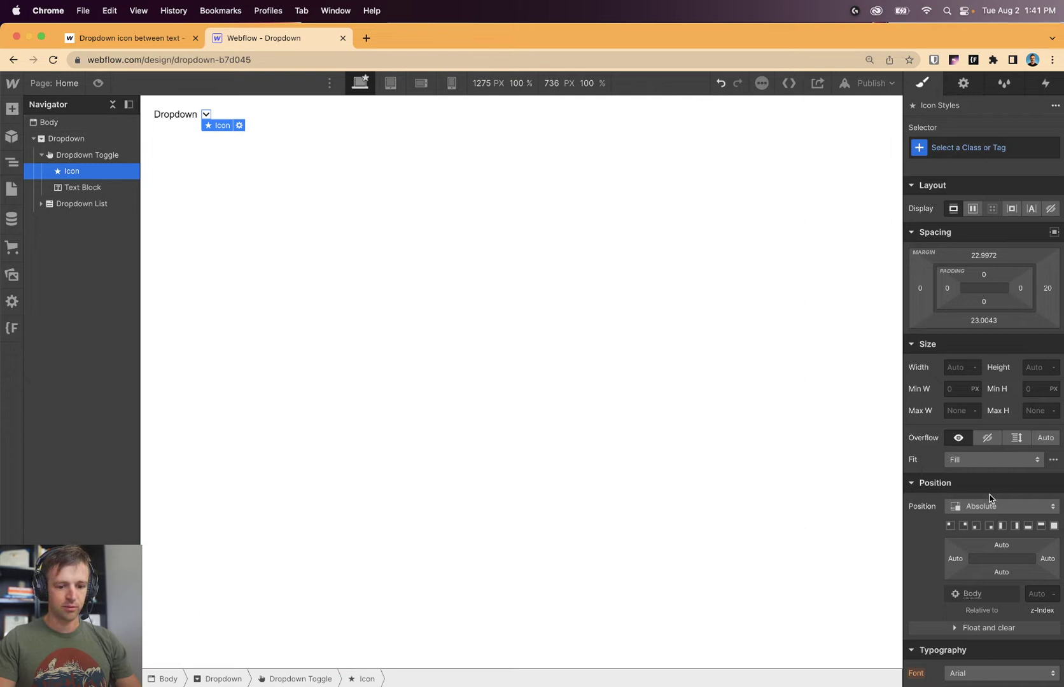
{"action": "double_click", "coordinate": [178, 116]}
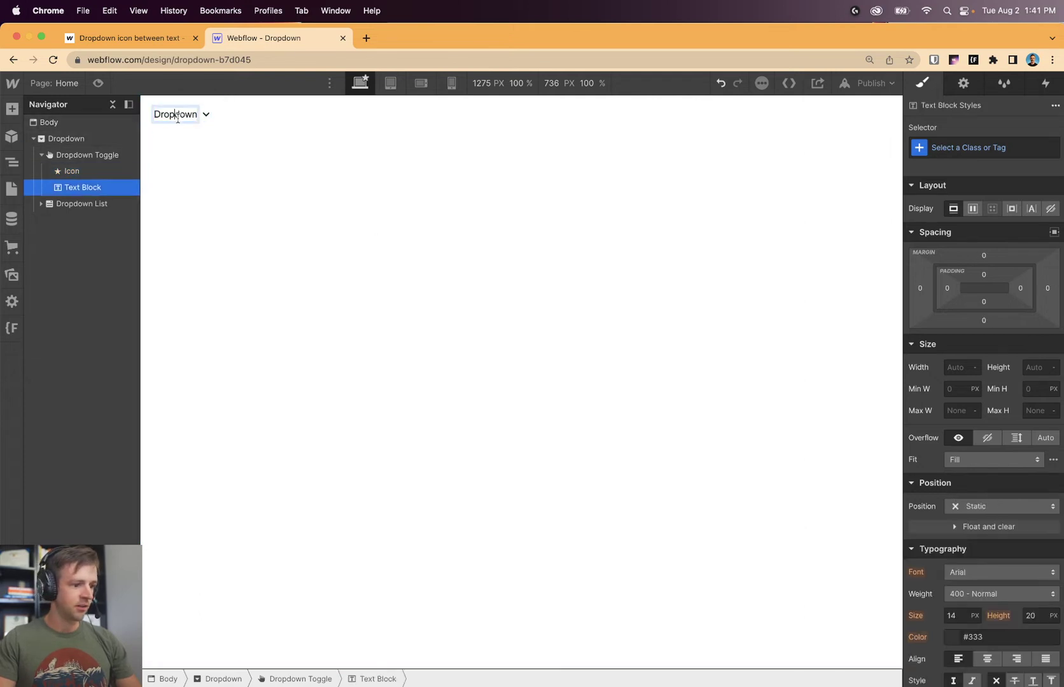
{"action": "type", "text": "[All"}
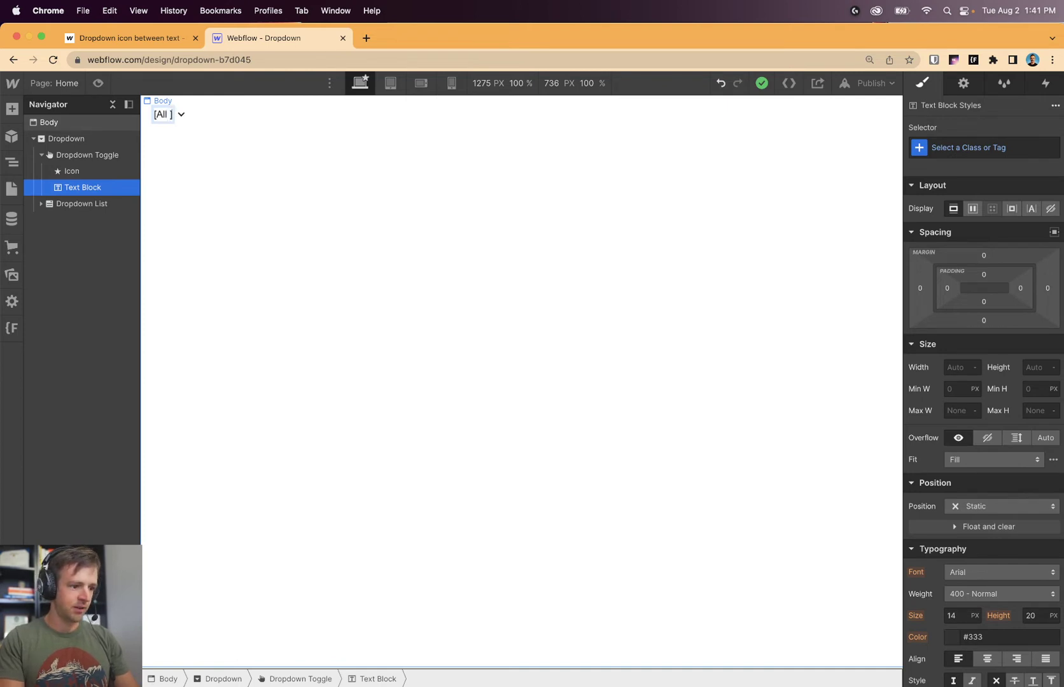
{"action": "double_click", "coordinate": [167, 116]}
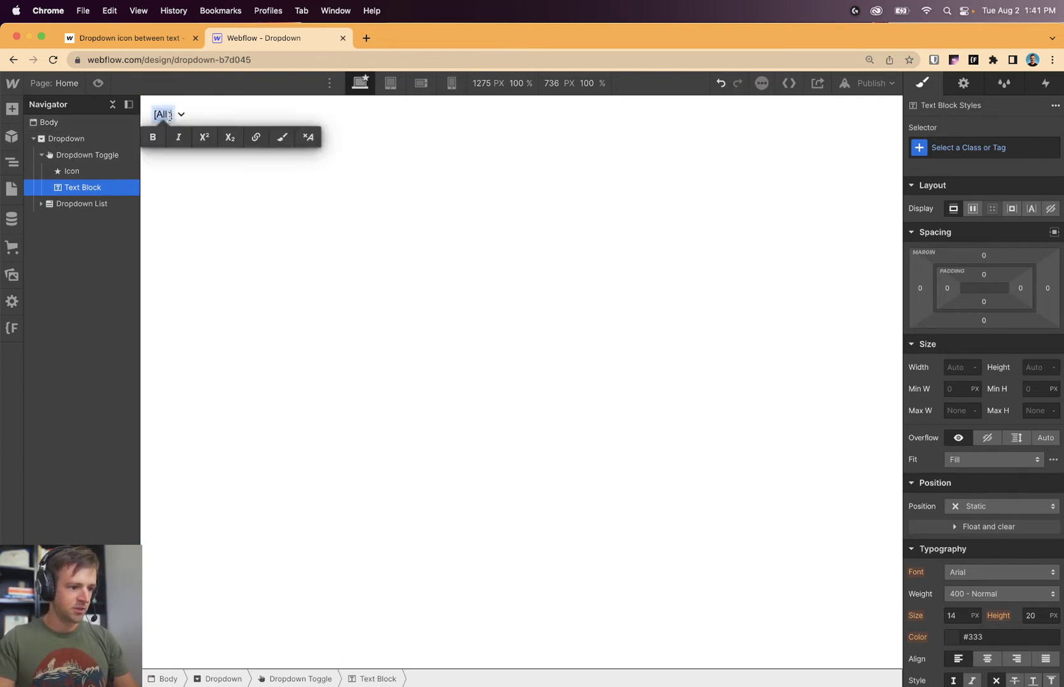
{"action": "key", "text": "BackSpace"}
{"action": "key", "text": "Escape"}
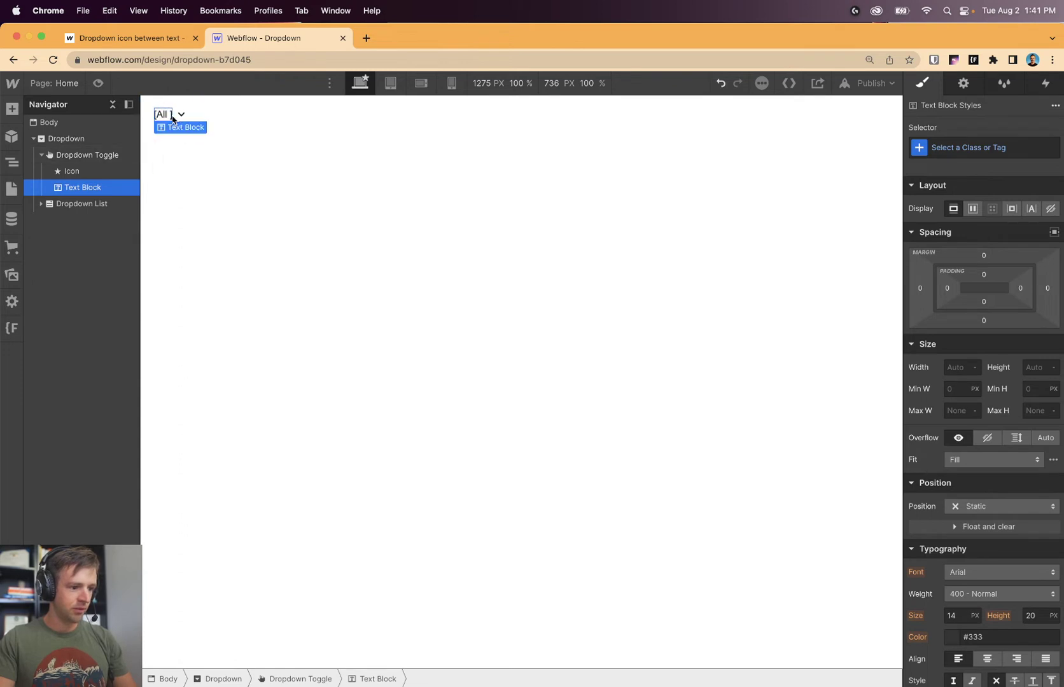
{"action": "double_click", "coordinate": [171, 118]}
{"action": "key", "text": "Escape"}
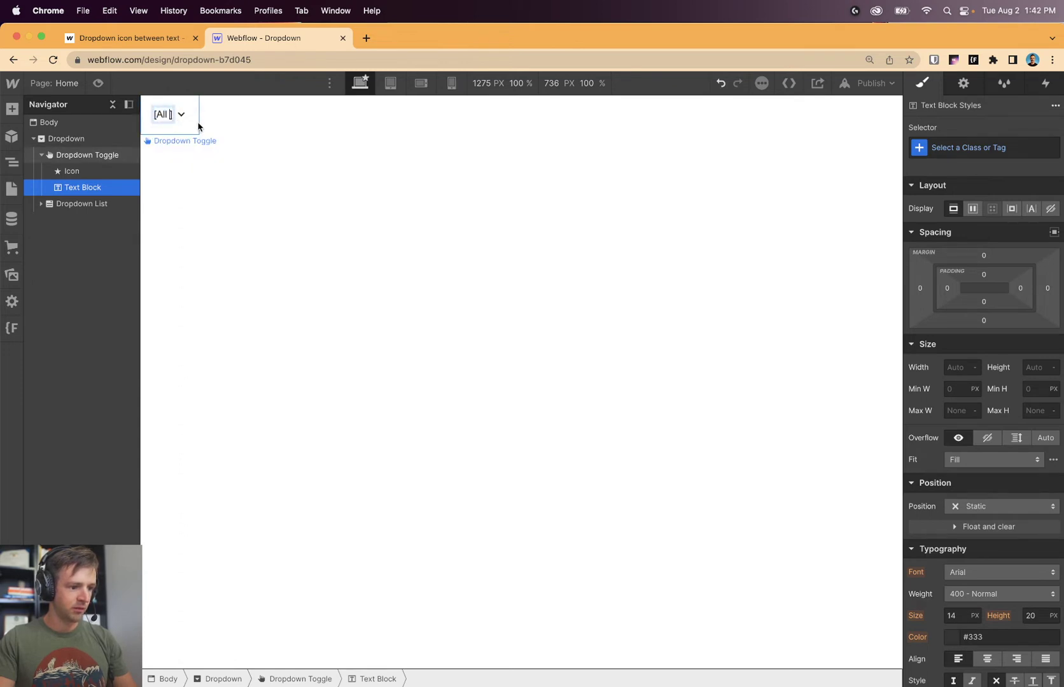
{"action": "left_click", "coordinate": [198, 126]}
{"action": "left_click", "coordinate": [174, 122]}
Trim the label to '[All' and give the text block the class dropdown-text.
{"action": "key", "text": "Return"}
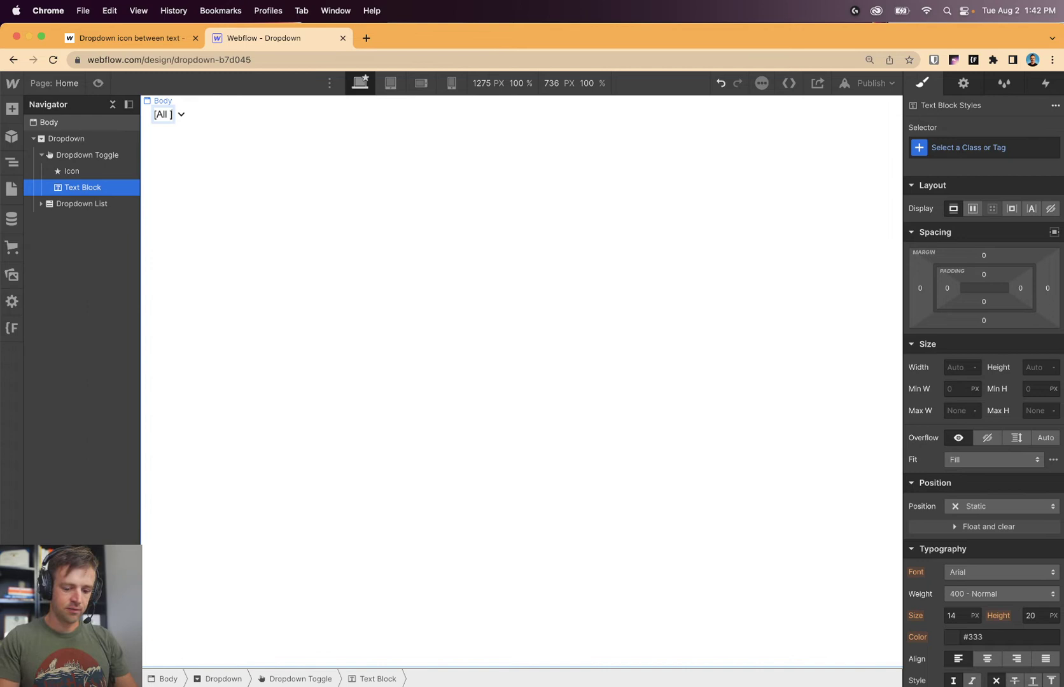
{"action": "key", "text": "BackSpace"}
{"action": "key", "text": "BackSpace"}
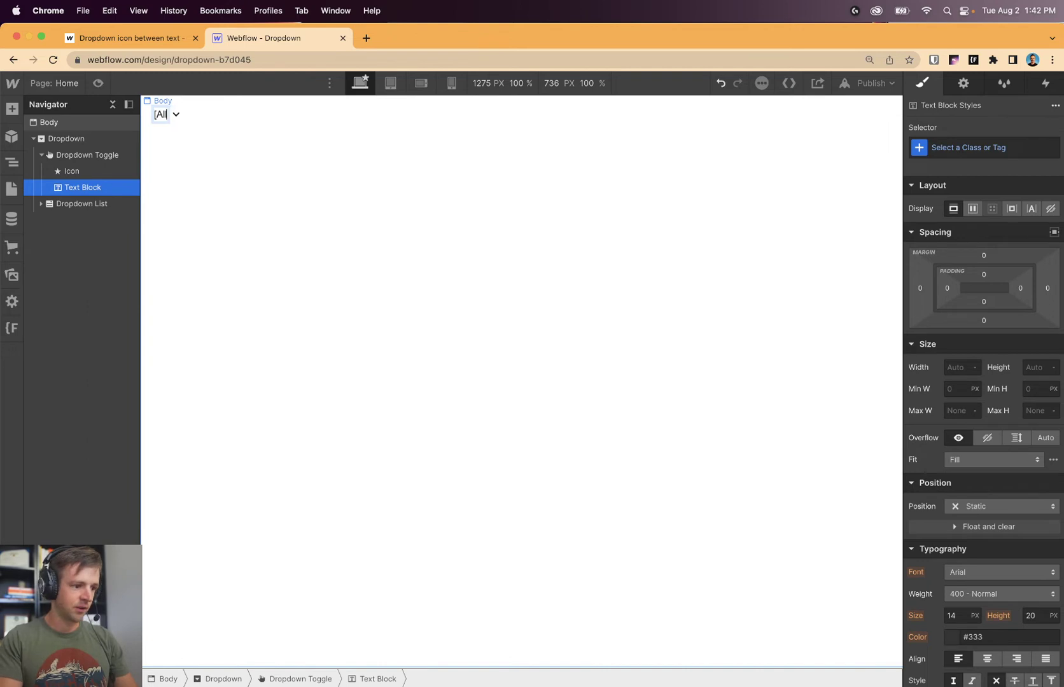
{"action": "left_click", "coordinate": [205, 254]}
{"action": "left_click", "coordinate": [82, 187]}
{"action": "key", "text": "super+c"}
{"action": "key", "text": "super+v"}
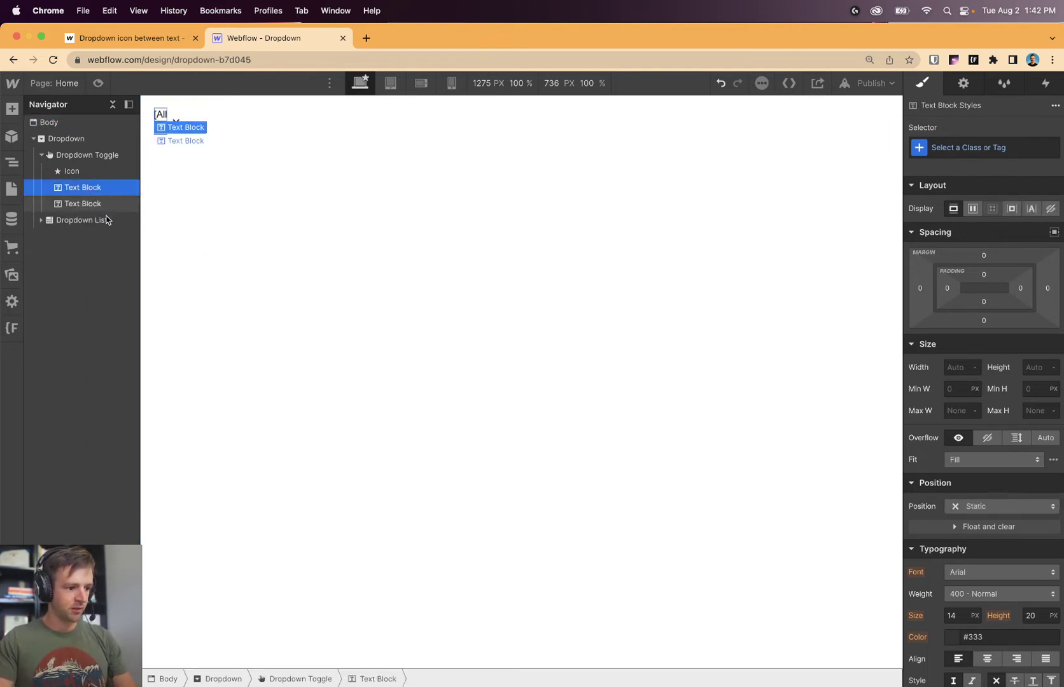
{"action": "key", "text": "super+z"}
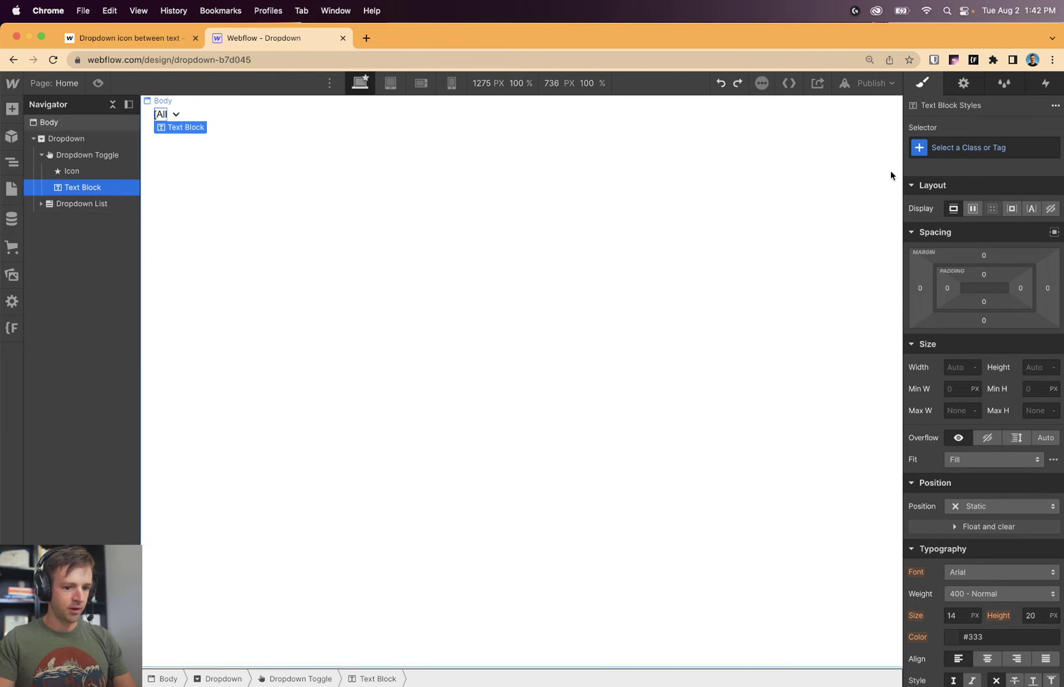
{"action": "left_click", "coordinate": [958, 148]}
{"action": "type", "text": "dropdown"}
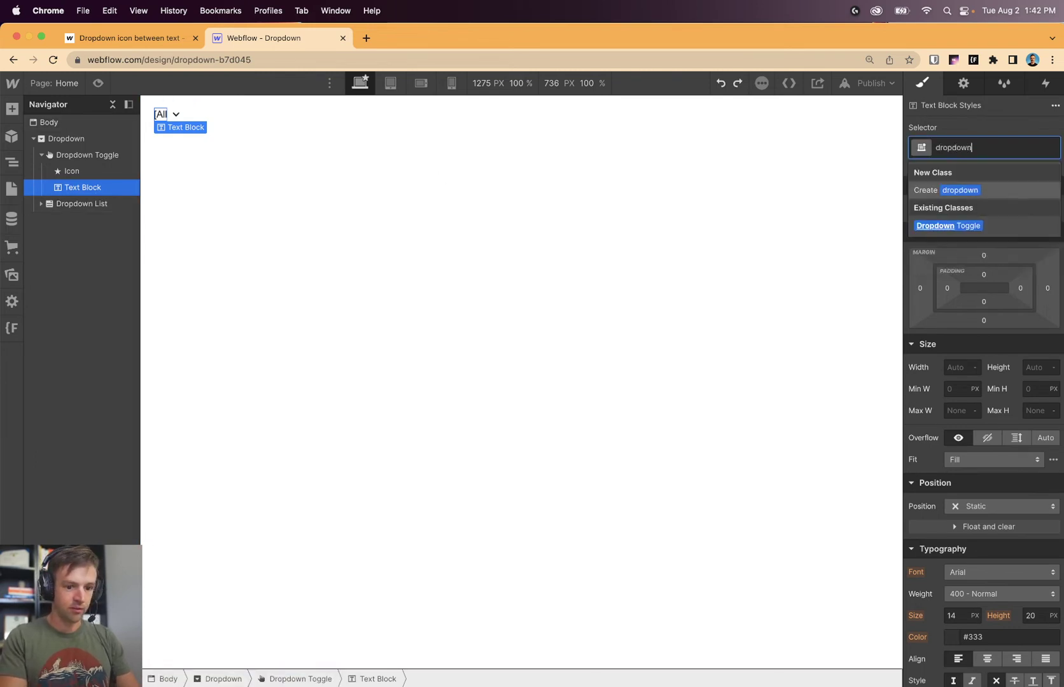
{"action": "type", "text": "-text"}
{"action": "key", "text": "Return"}
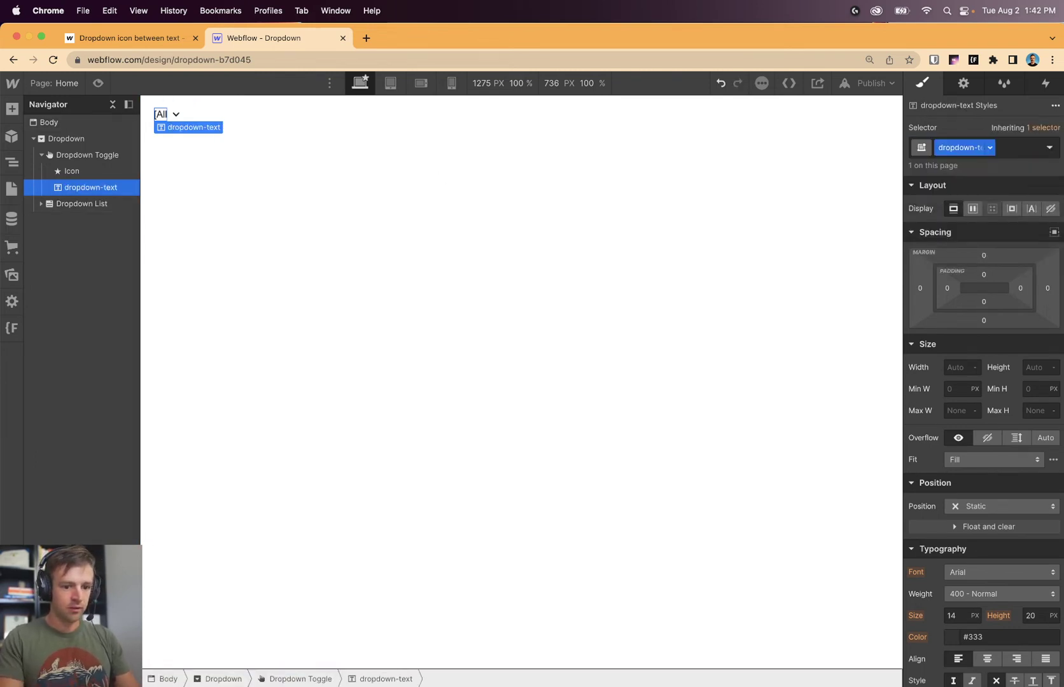
Duplicate the dropdown-text block and set the toggle to Display Flex with centred alignment.
{"action": "key", "text": "super+c"}
{"action": "key", "text": "super+v"}
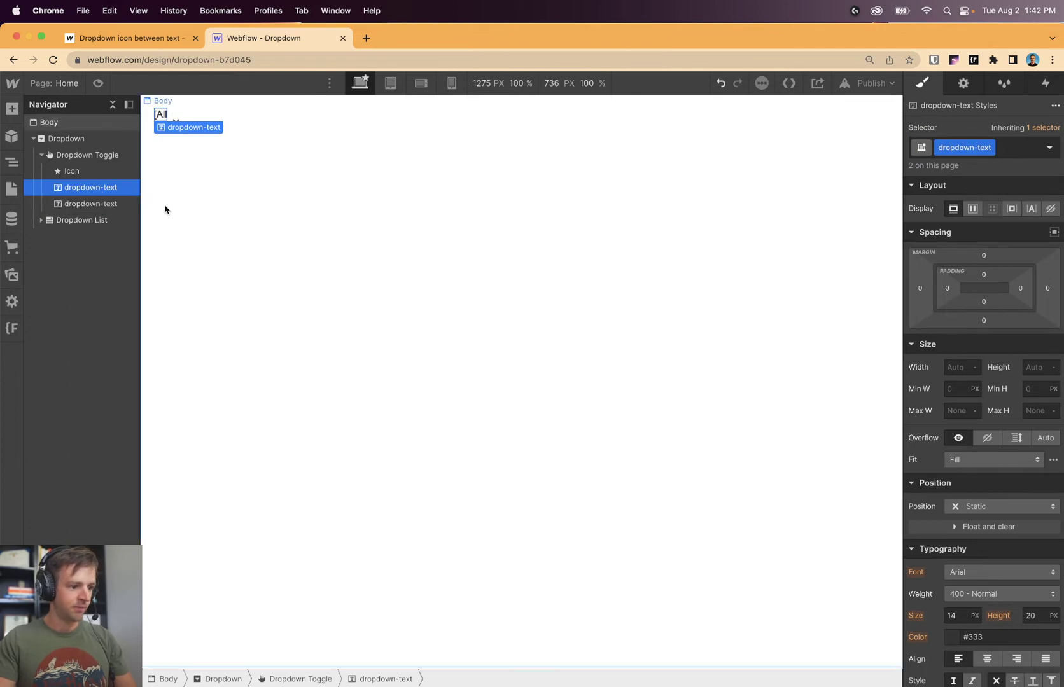
{"action": "left_click", "coordinate": [79, 157]}
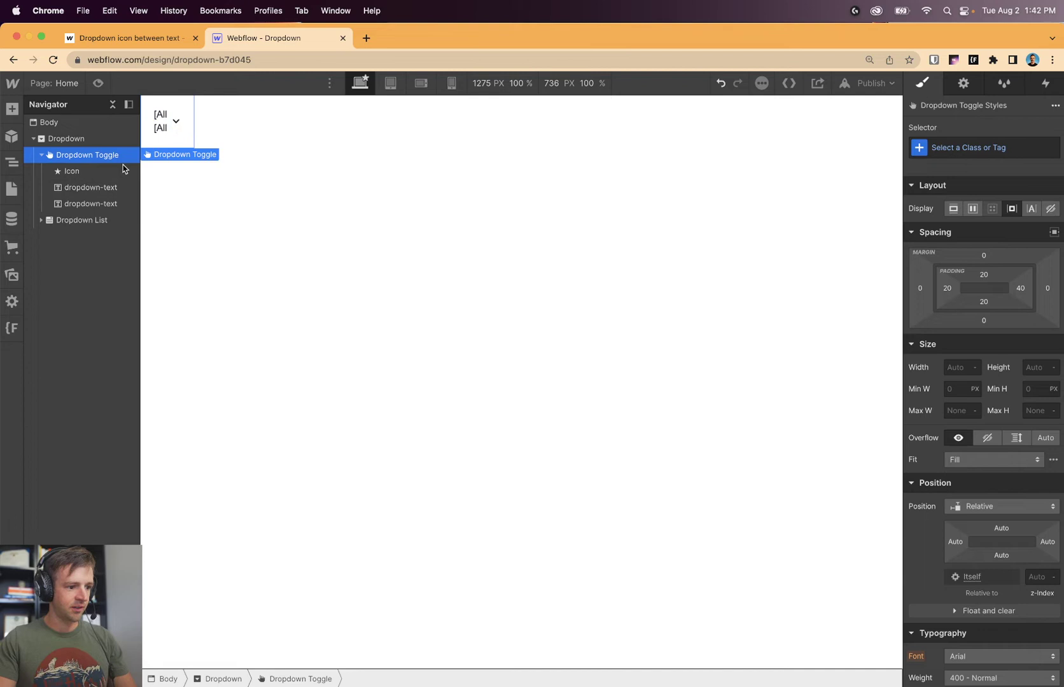
{"action": "left_click", "coordinate": [972, 208]}
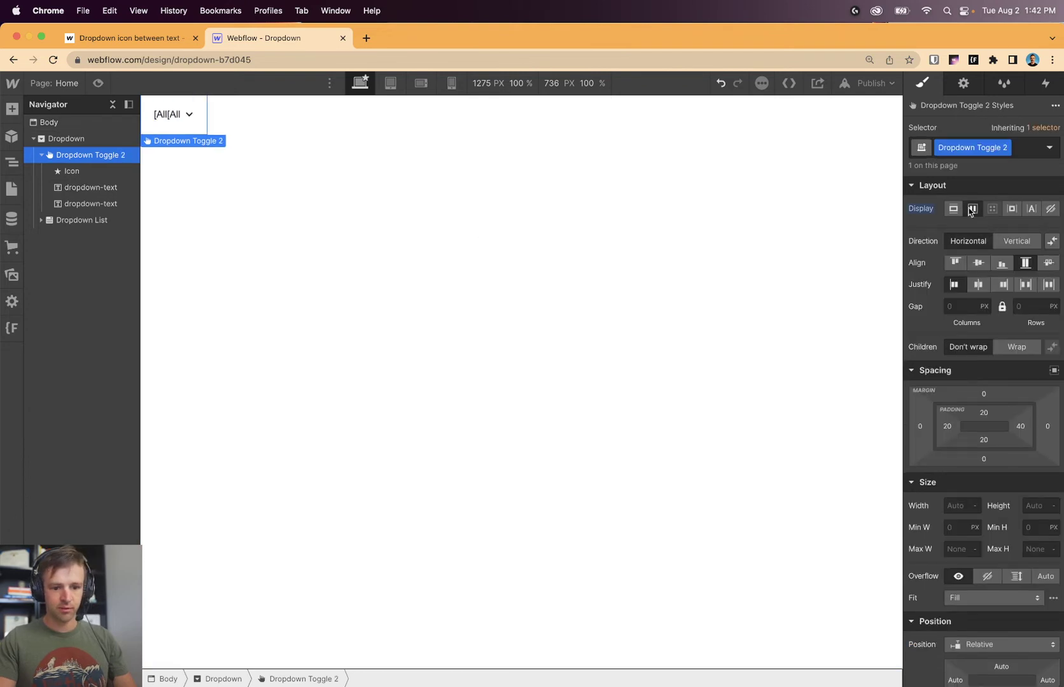
{"action": "left_click", "coordinate": [981, 263]}
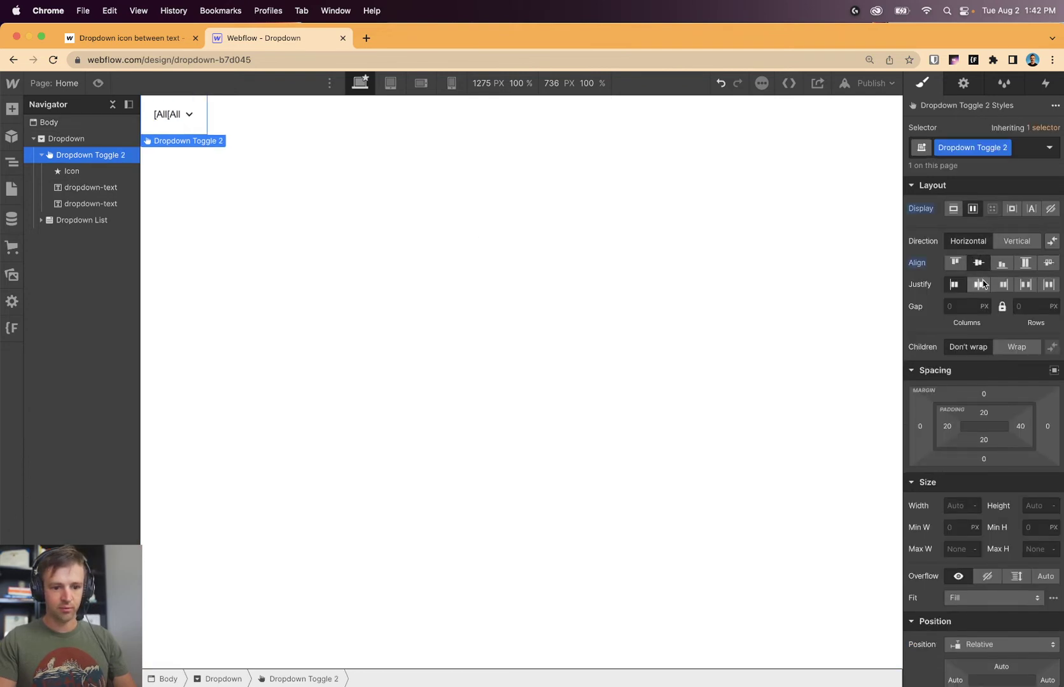
Type ']' into the duplicated text so it serves as the closing bracket.
{"action": "left_click", "coordinate": [174, 115]}
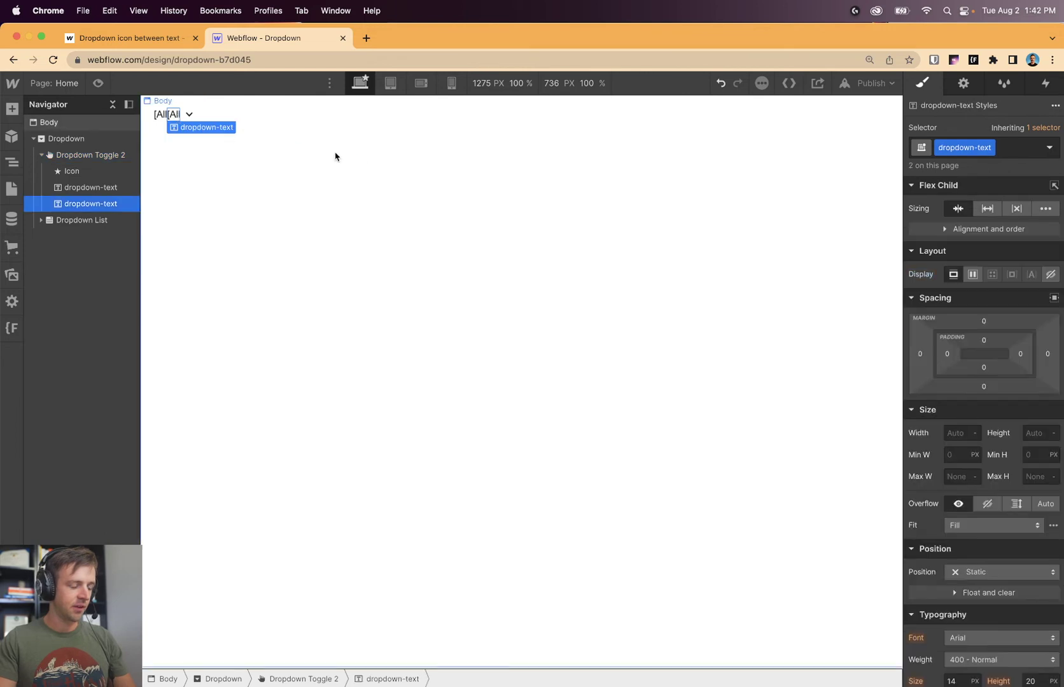
{"action": "double_click", "coordinate": [175, 115]}
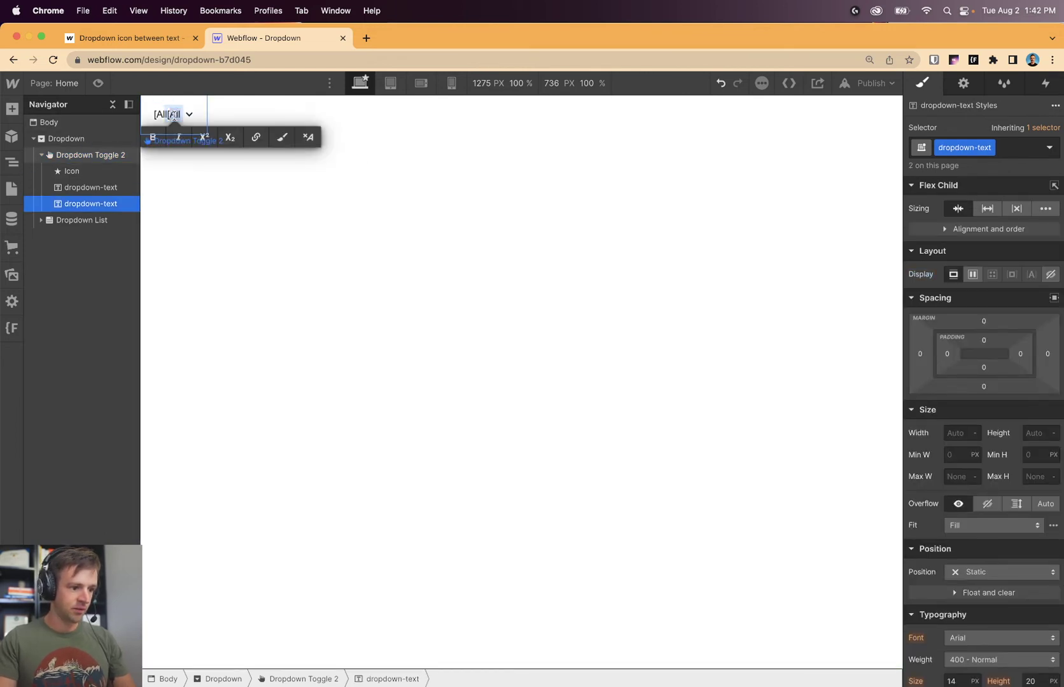
{"action": "type", "text": "]"}
{"action": "key", "text": "Escape"}
Give the closing-bracket text a 1rem left margin.
{"action": "left_click", "coordinate": [182, 150]}
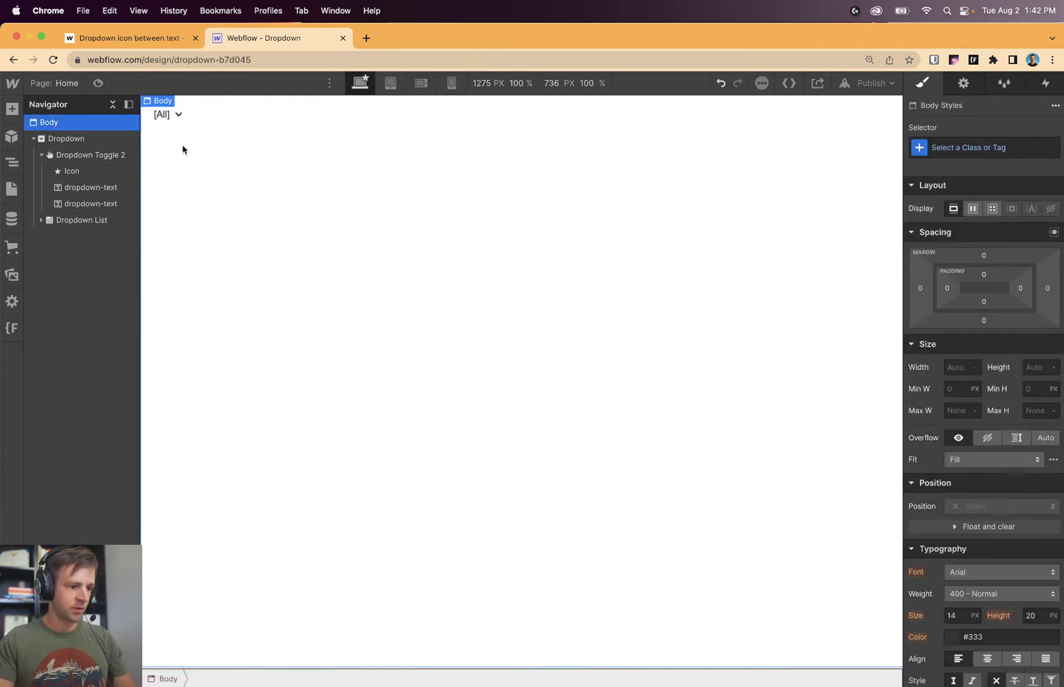
{"action": "left_click", "coordinate": [169, 116]}
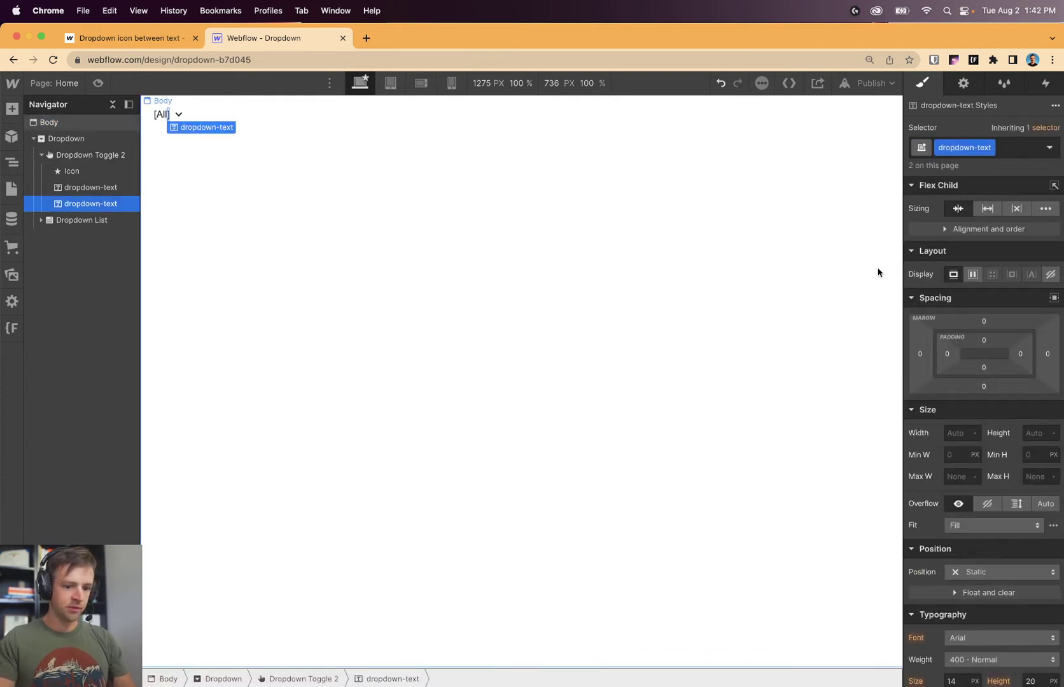
{"action": "left_click", "coordinate": [919, 357]}
{"action": "type", "text": "20"}
{"action": "key", "text": "Return"}
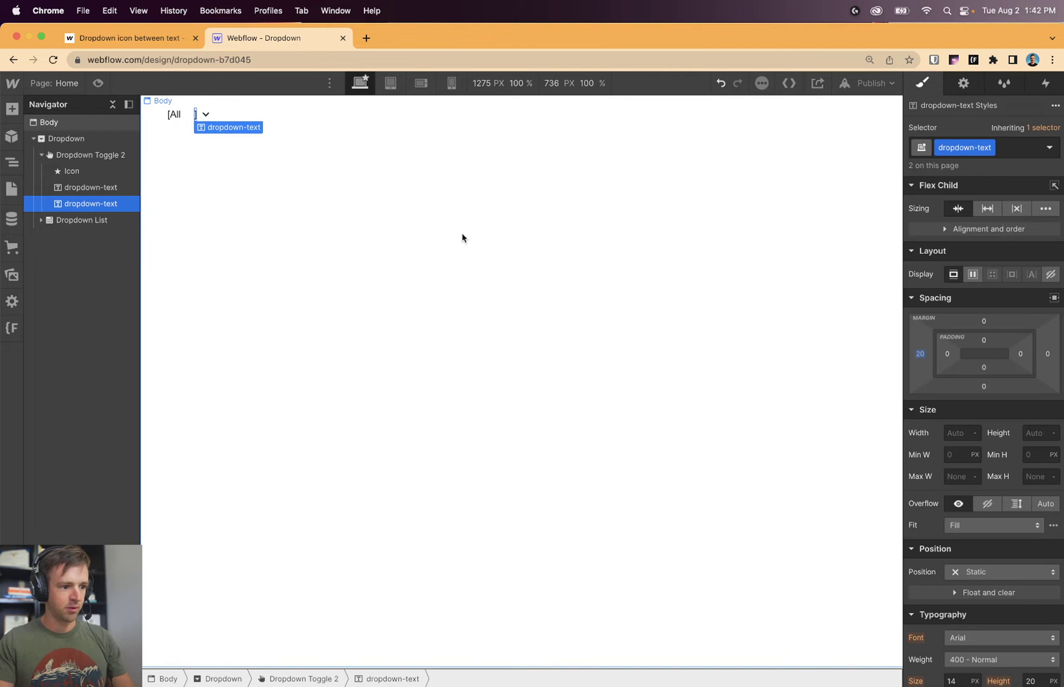
{"action": "key", "text": "super+z"}
{"action": "left_click", "coordinate": [920, 354]}
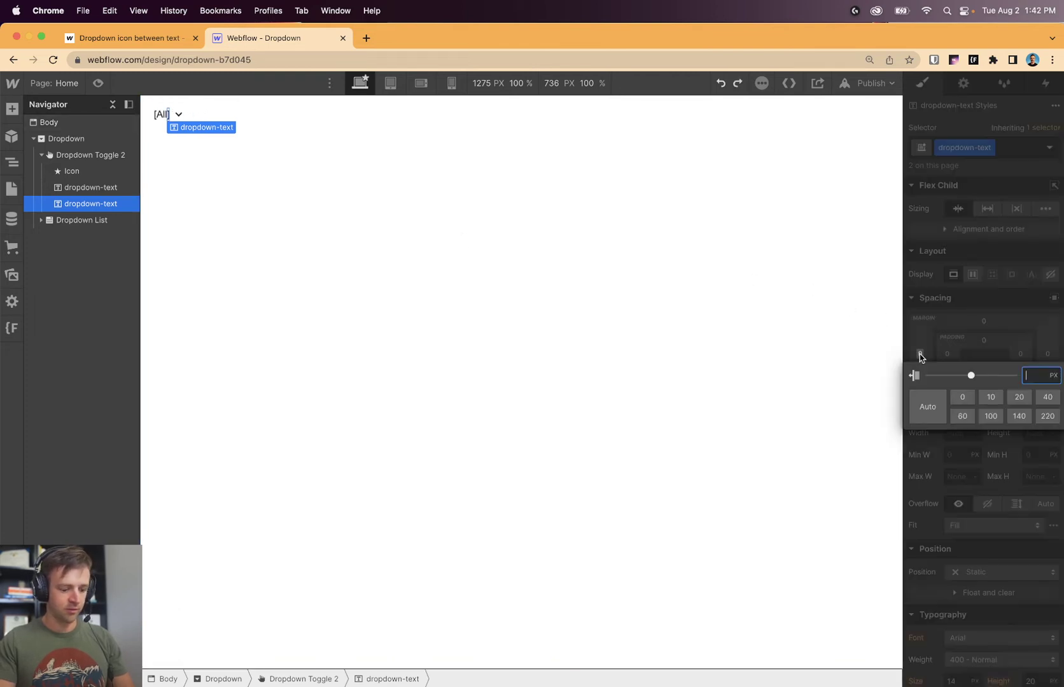
{"action": "type", "text": "1rem"}
{"action": "key", "text": "Return"}
{"action": "left_click", "coordinate": [299, 226]}
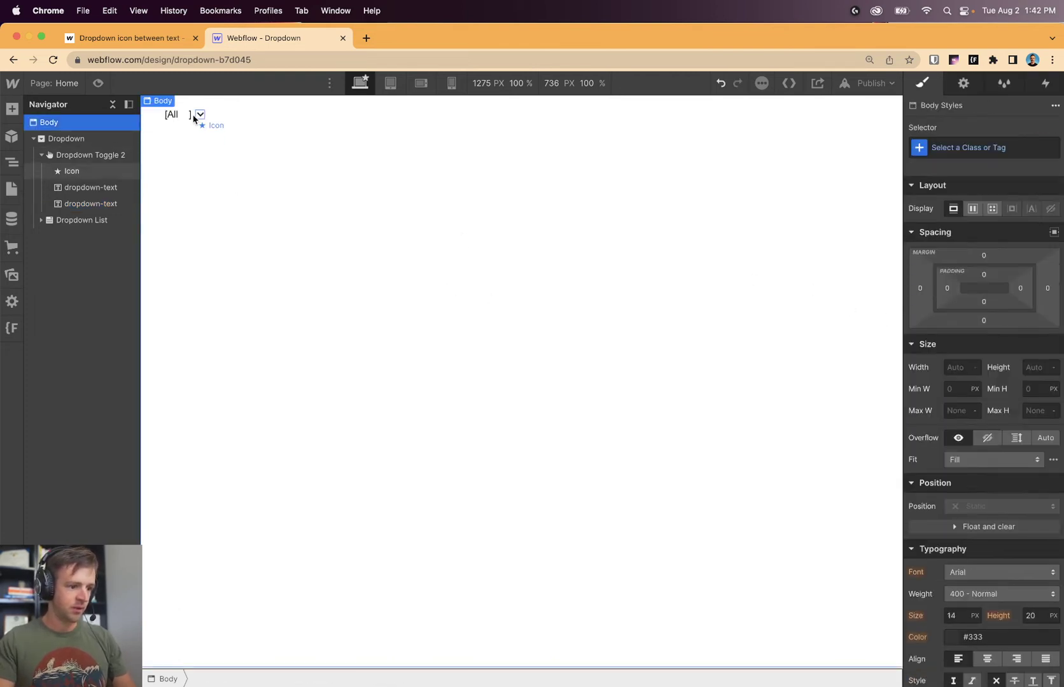
Set the chevron icon's right margin to 0.
{"action": "left_click", "coordinate": [180, 114]}
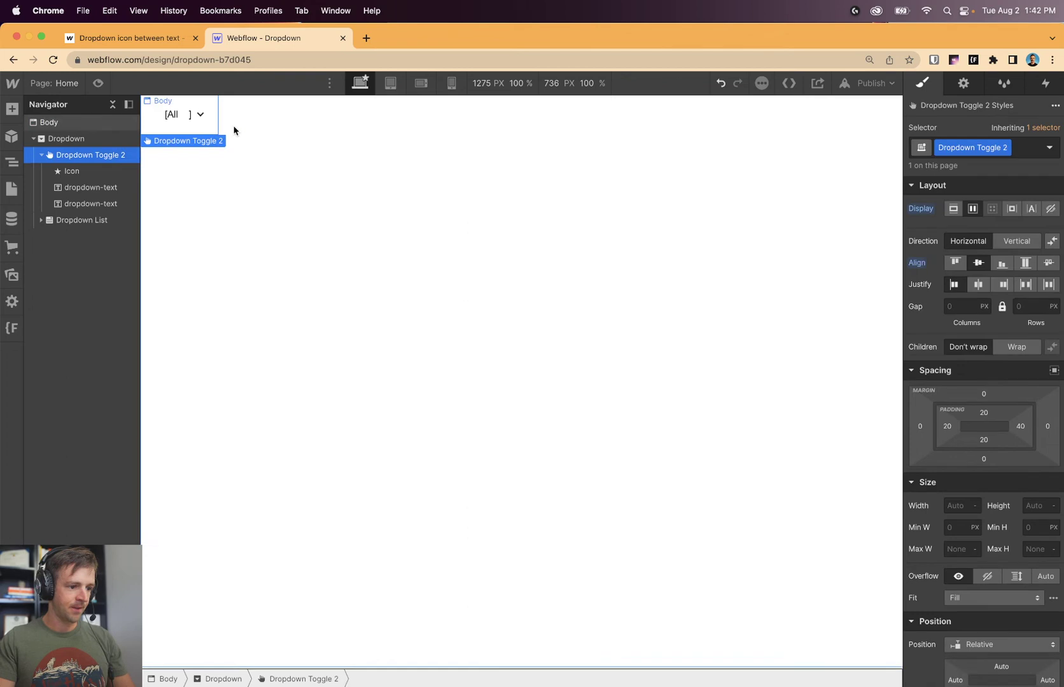
{"action": "left_click", "coordinate": [203, 115]}
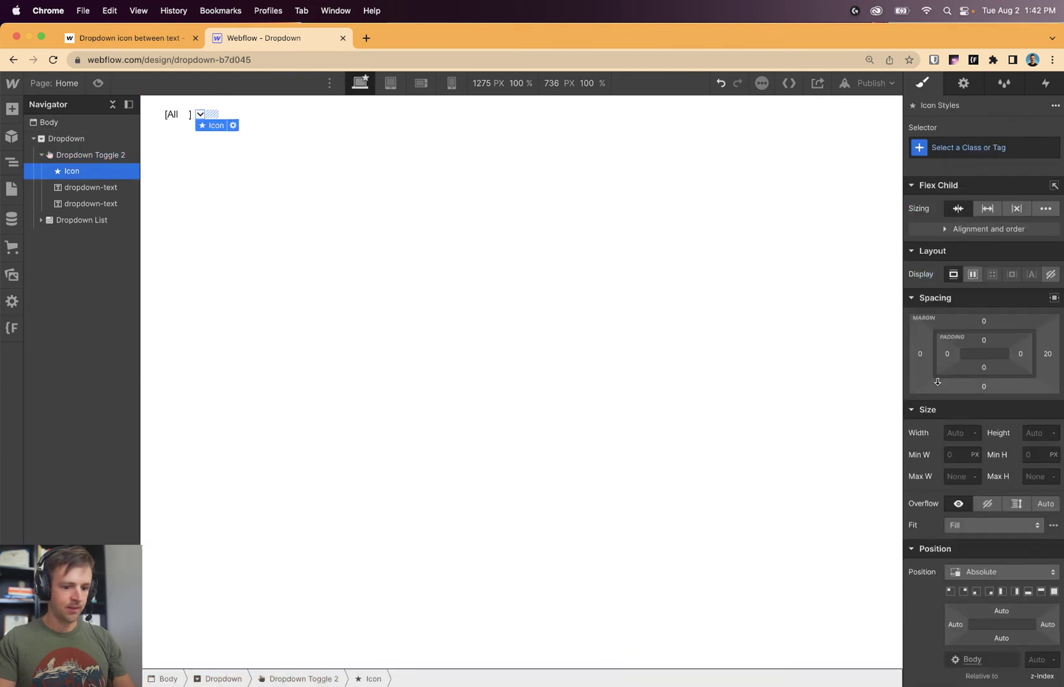
{"action": "left_click", "coordinate": [1047, 354]}
{"action": "type", "text": "0"}
{"action": "key", "text": "Return"}
{"action": "left_click", "coordinate": [77, 212]}
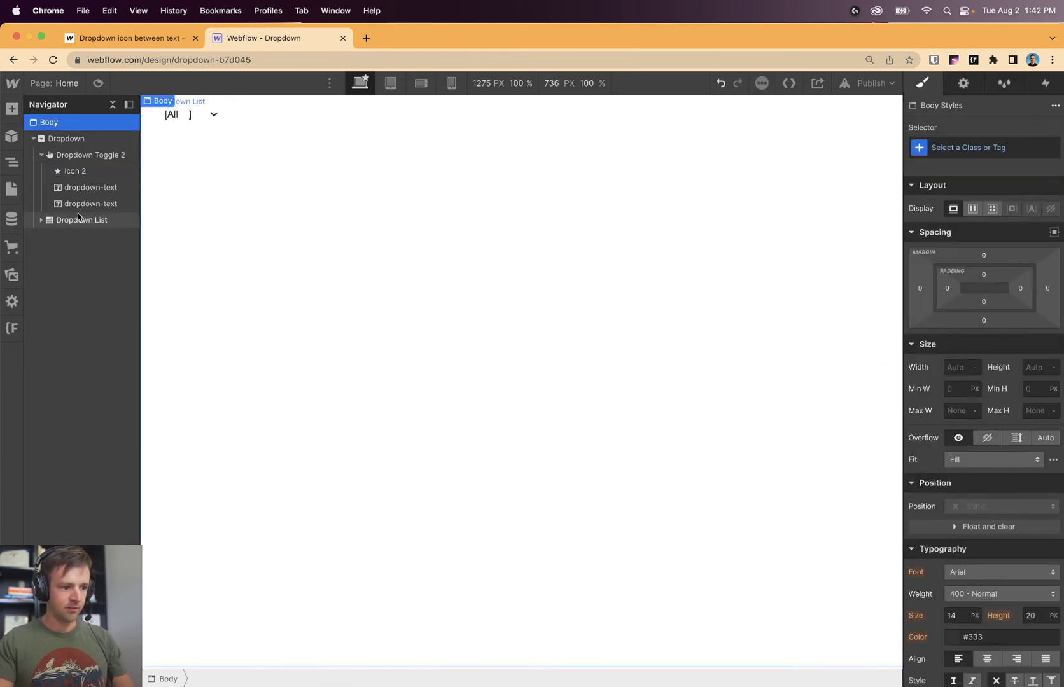
Set the dropdown toggle's padding to 2rem on all sides.
{"action": "left_click", "coordinate": [212, 136]}
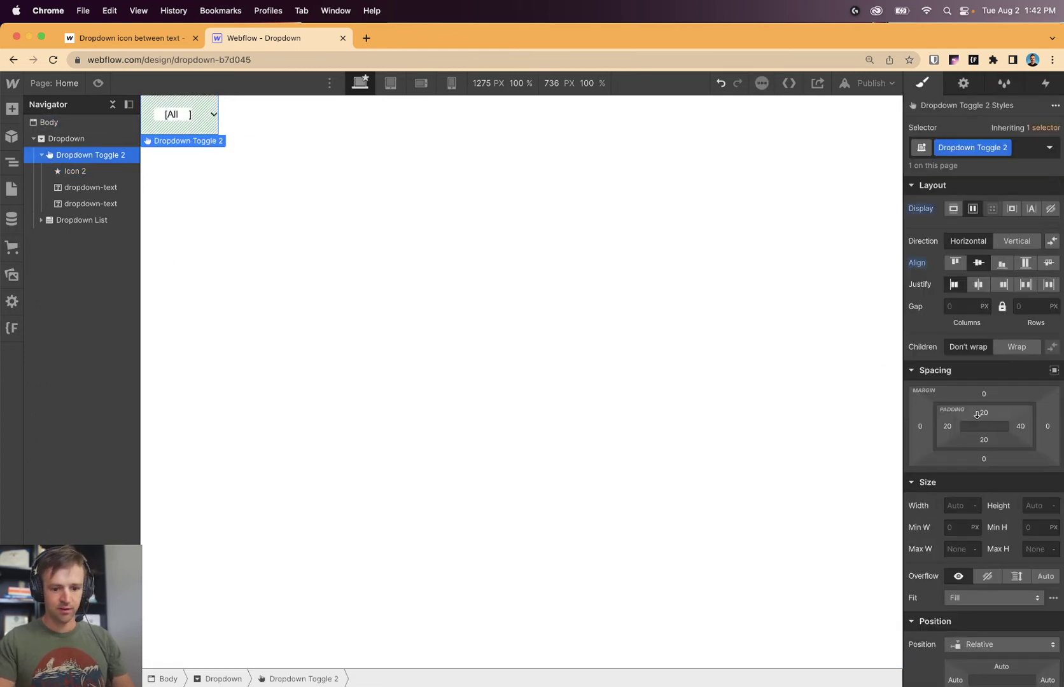
{"action": "left_click", "coordinate": [1021, 428]}
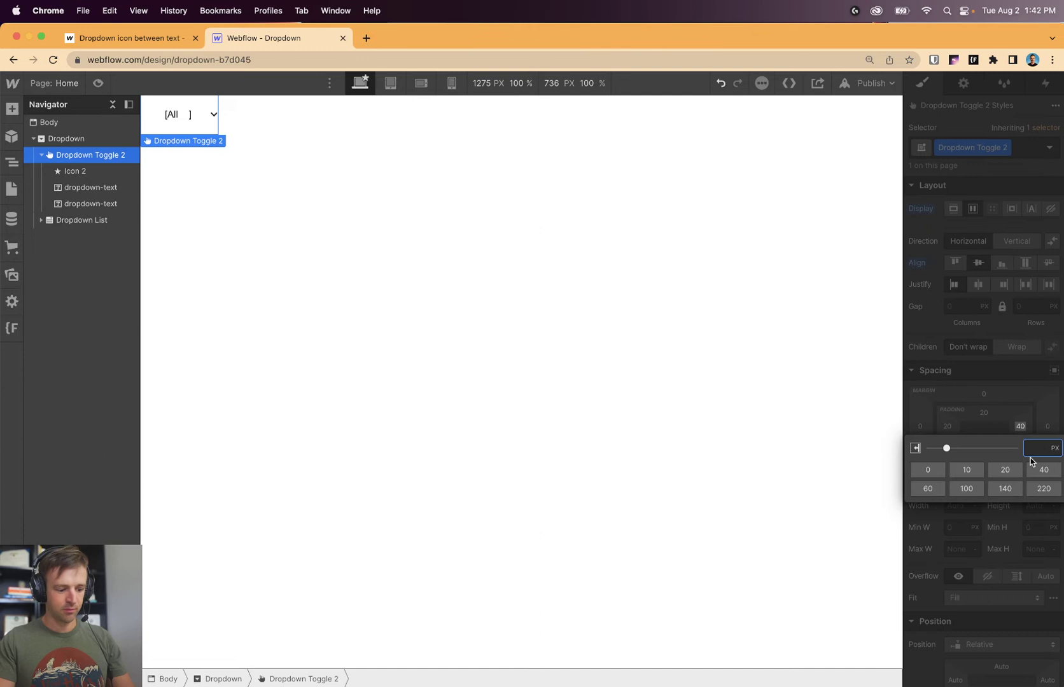
{"action": "type", "text": "2.5rem"}
{"action": "key", "text": "alt+shift+Return"}
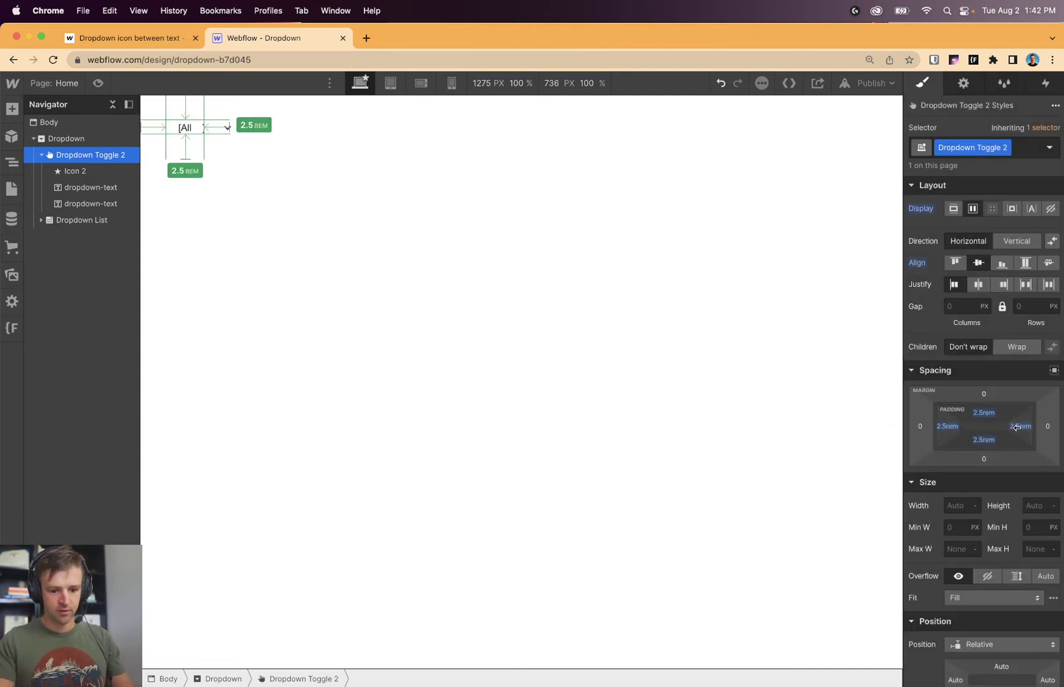
{"action": "left_click_drag", "start_coordinate": [1017, 428], "coordinate": [1021, 427]}
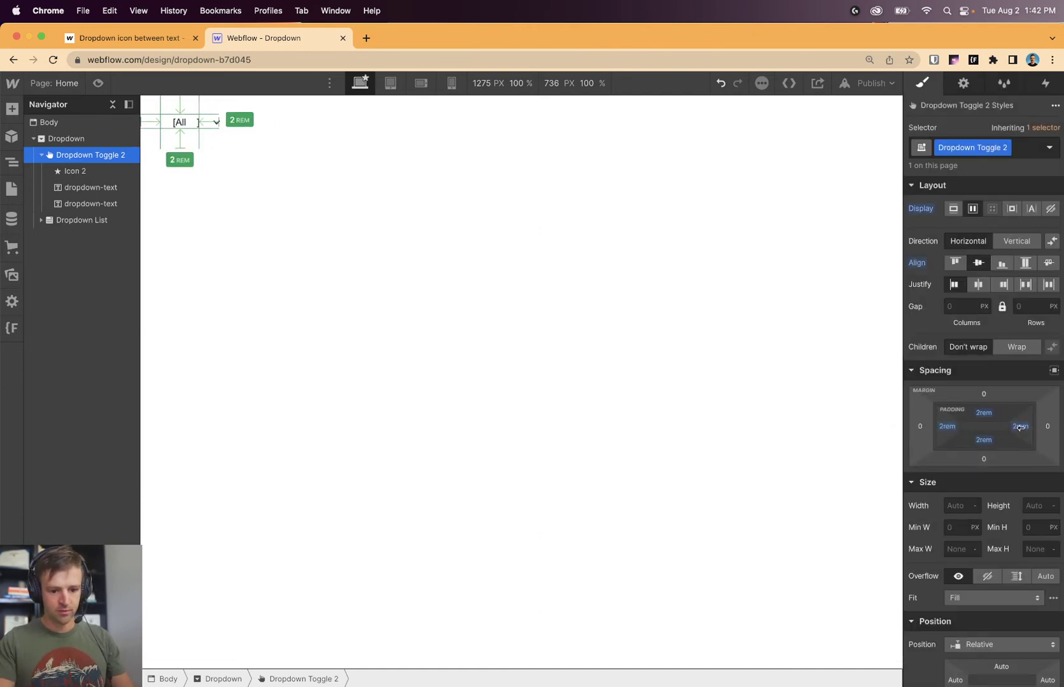
Drag the chevron icon's right offset to 30% so it sits between '[All' and ']'.
{"action": "left_click", "coordinate": [217, 122]}
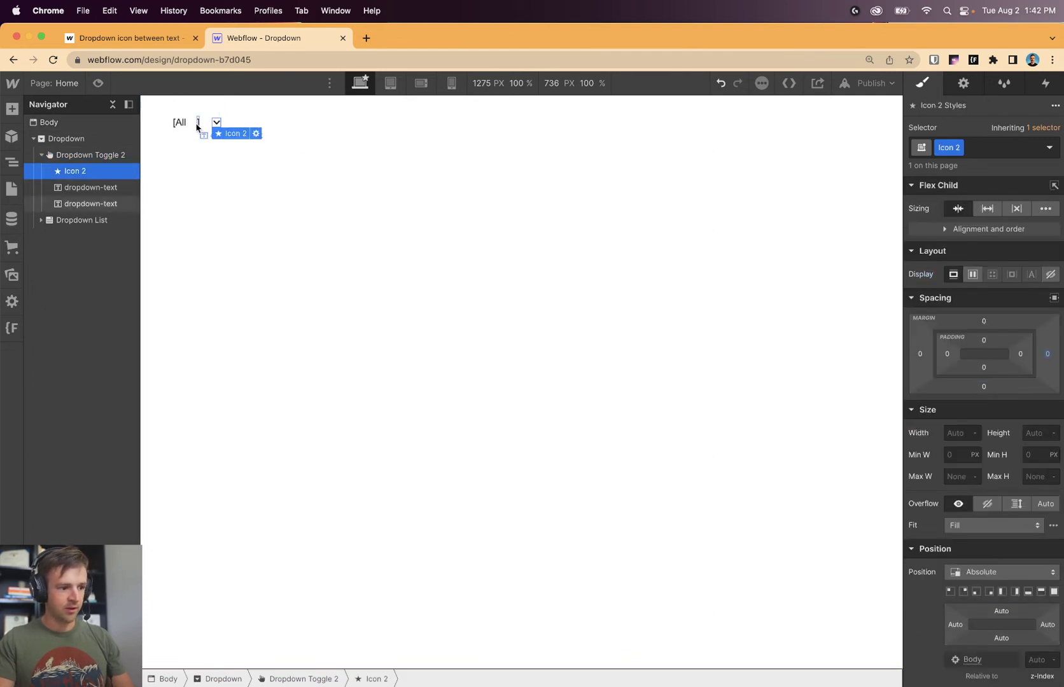
{"action": "left_click", "coordinate": [199, 129]}
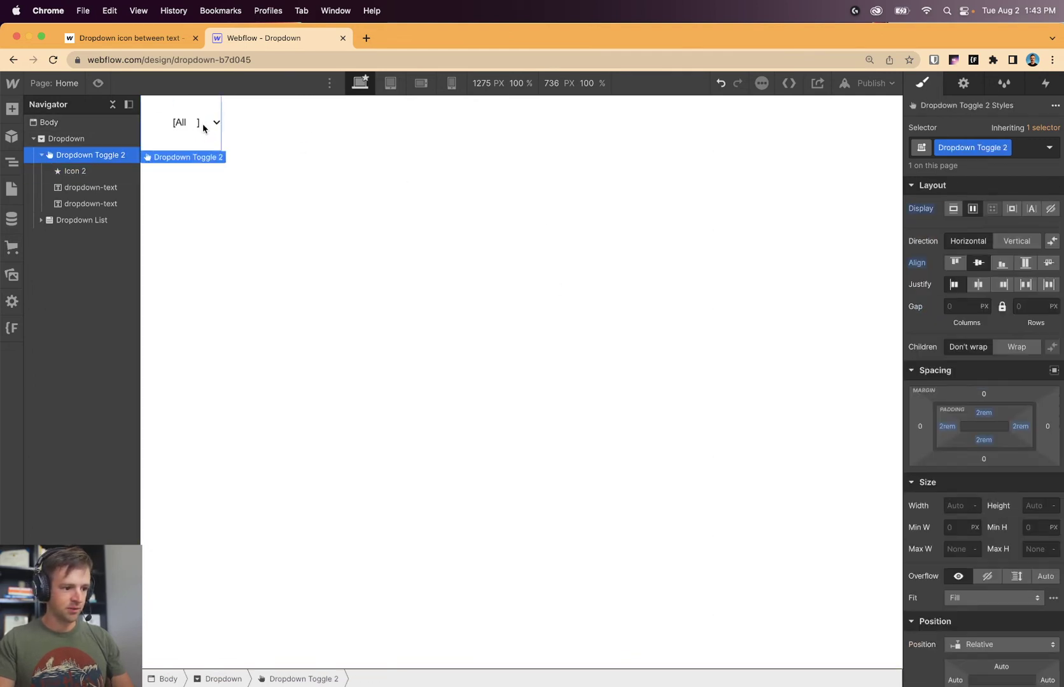
{"action": "left_click", "coordinate": [217, 122]}
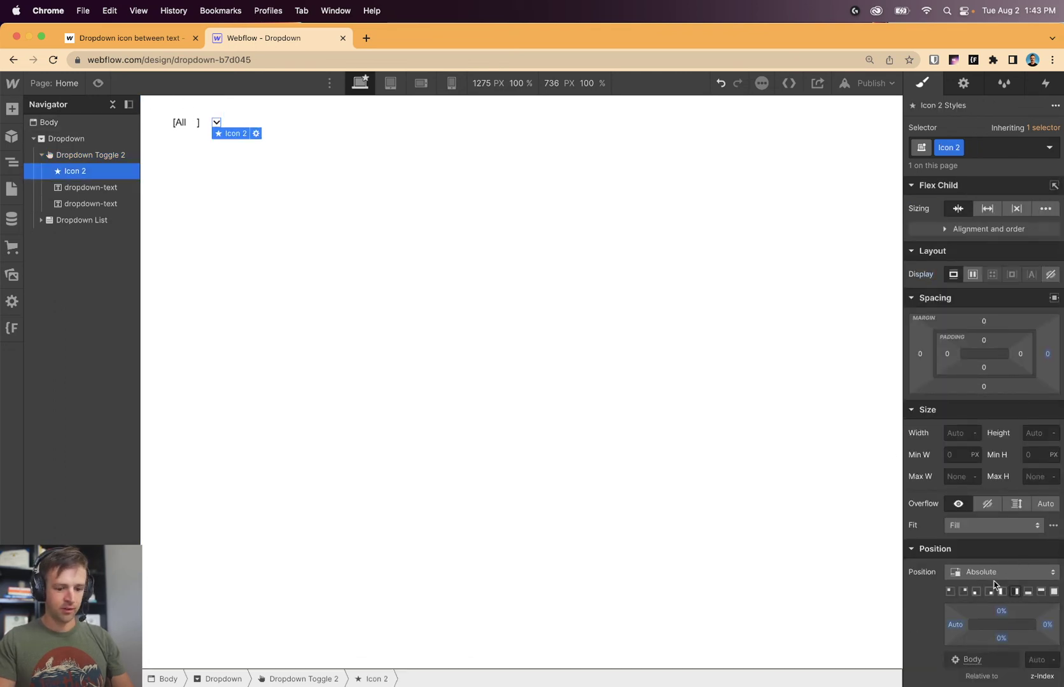
{"action": "left_click_drag", "start_coordinate": [1048, 629], "coordinate": [1042, 624]}
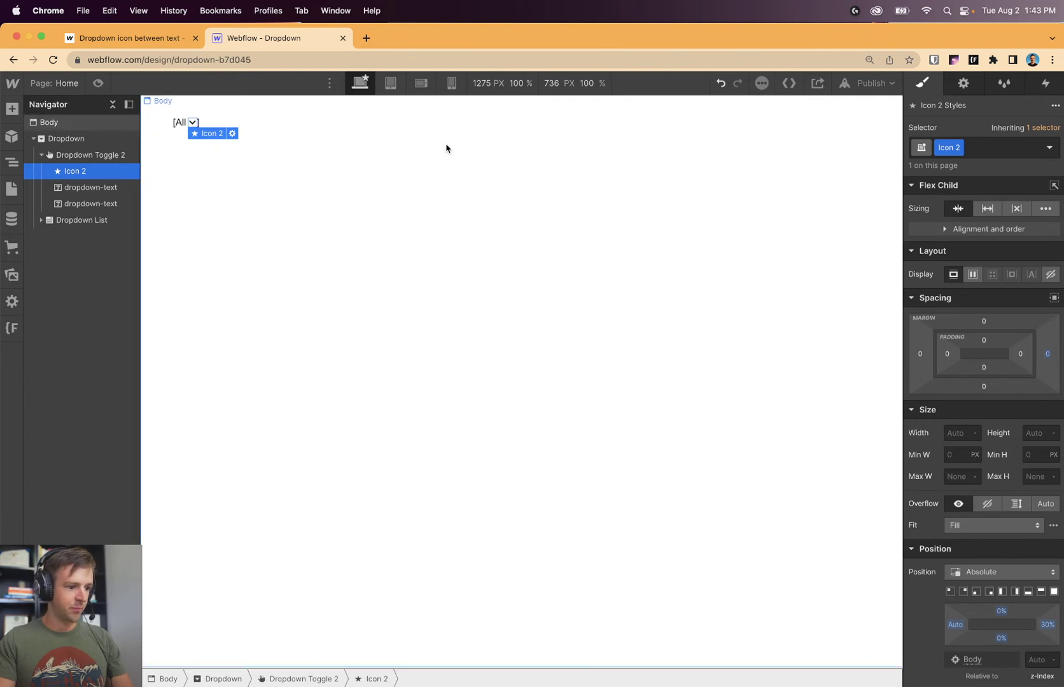
Name the icon's class dropdown-icon and shrink the toggle padding to 1rem on all sides.
{"action": "type", "text": "dropdown-i"}
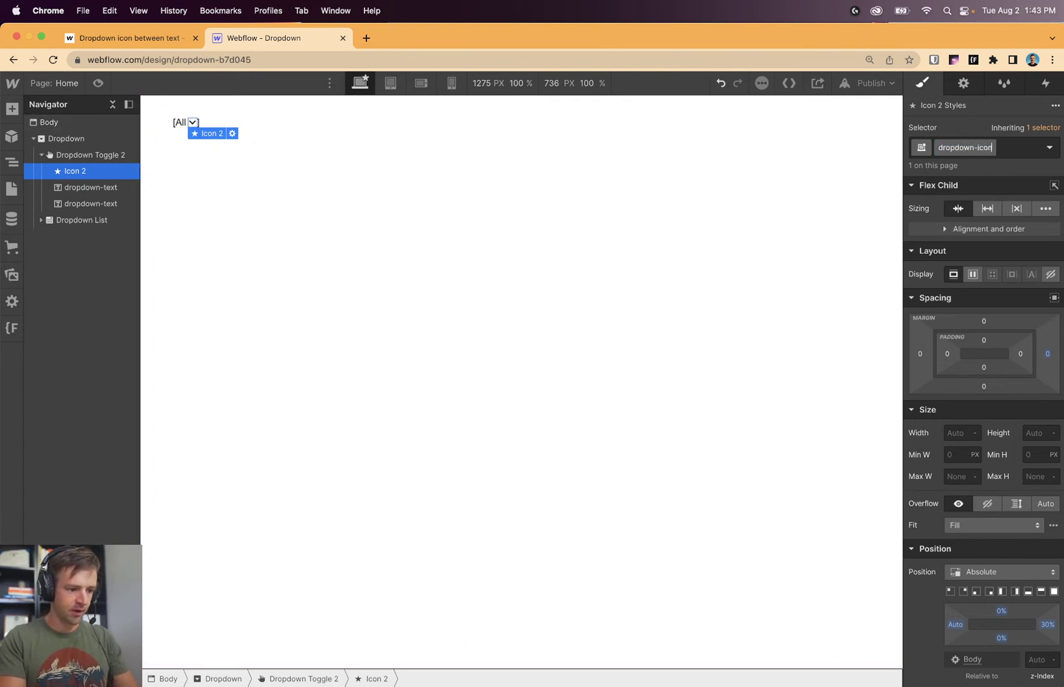
{"action": "key", "text": "Return"}
{"action": "left_click", "coordinate": [403, 205]}
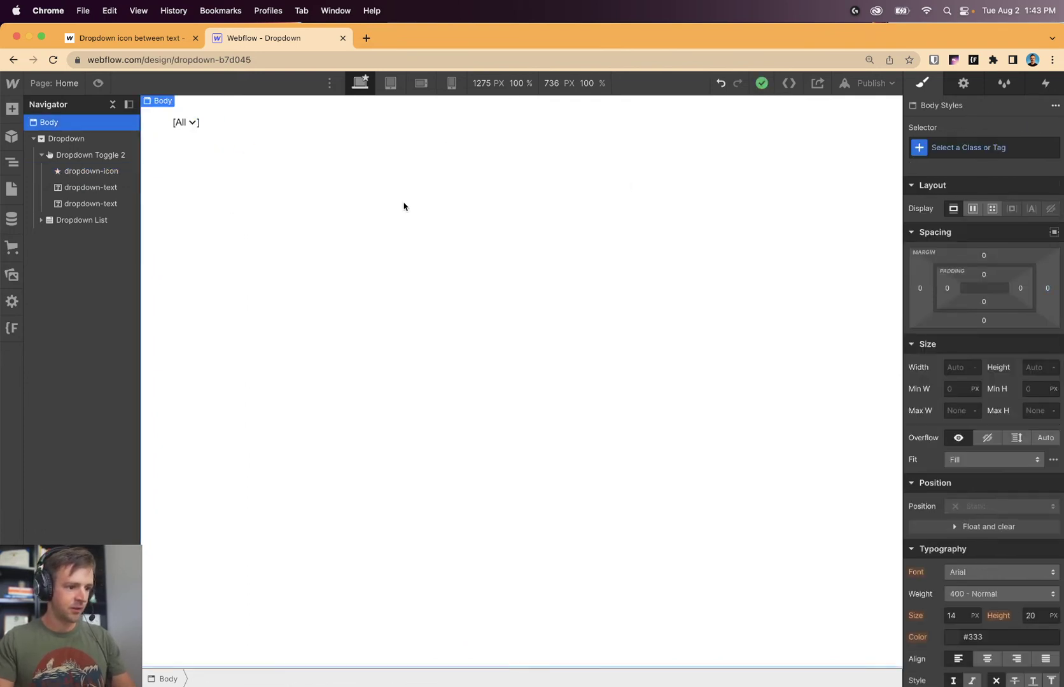
{"action": "left_click", "coordinate": [208, 147]}
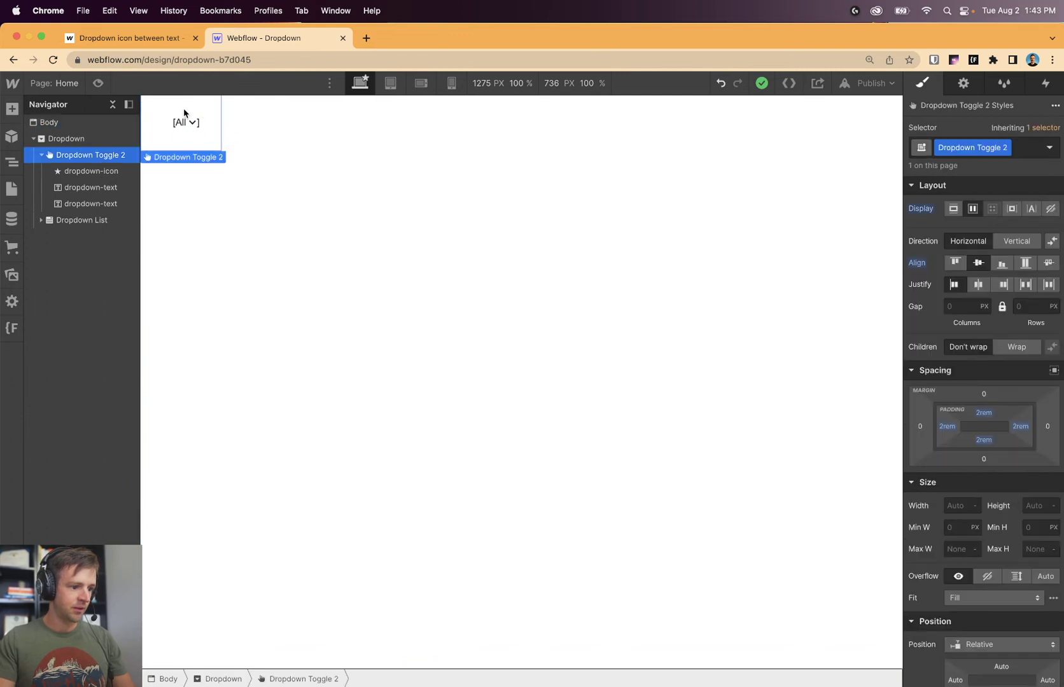
{"action": "left_click_drag", "start_coordinate": [986, 418], "coordinate": [986, 406]}
{"action": "left_click", "coordinate": [283, 157]}
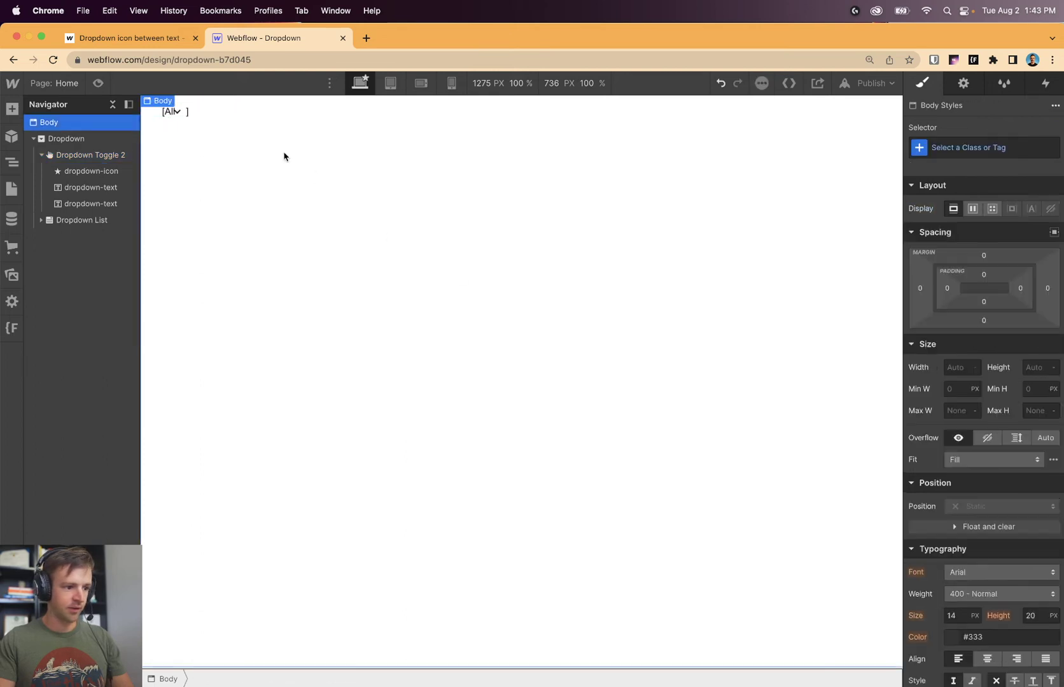
Slightly reduce the dropdown-icon's right offset so it fits before the bracket.
{"action": "left_click", "coordinate": [176, 110]}
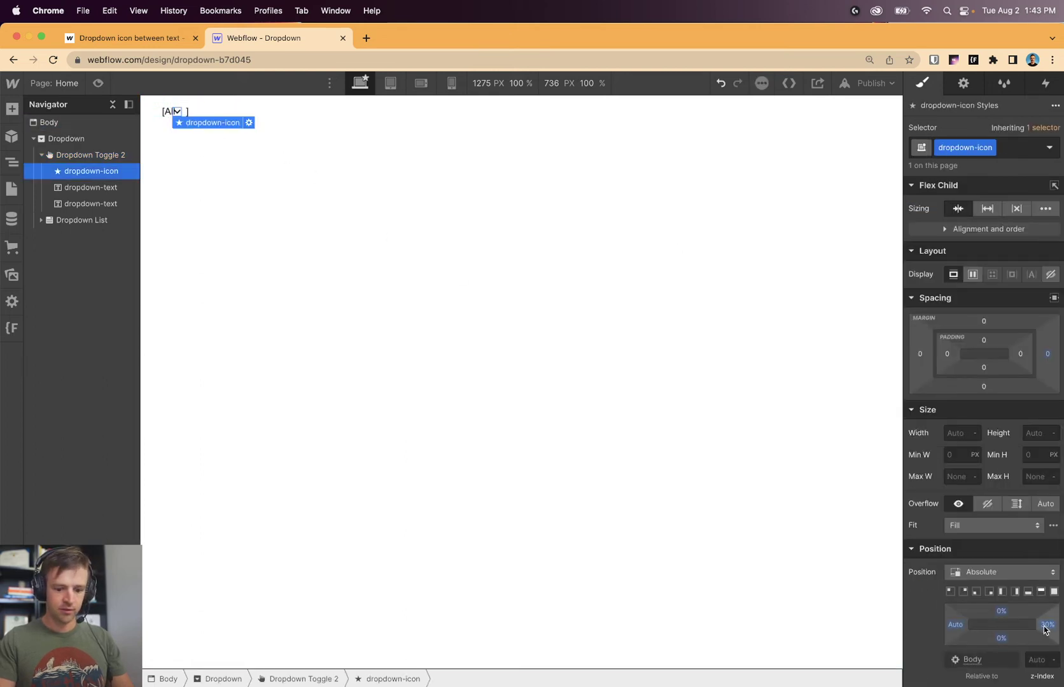
{"action": "left_click_drag", "start_coordinate": [1045, 630], "coordinate": [1047, 627]}
{"action": "left_click", "coordinate": [158, 133]}
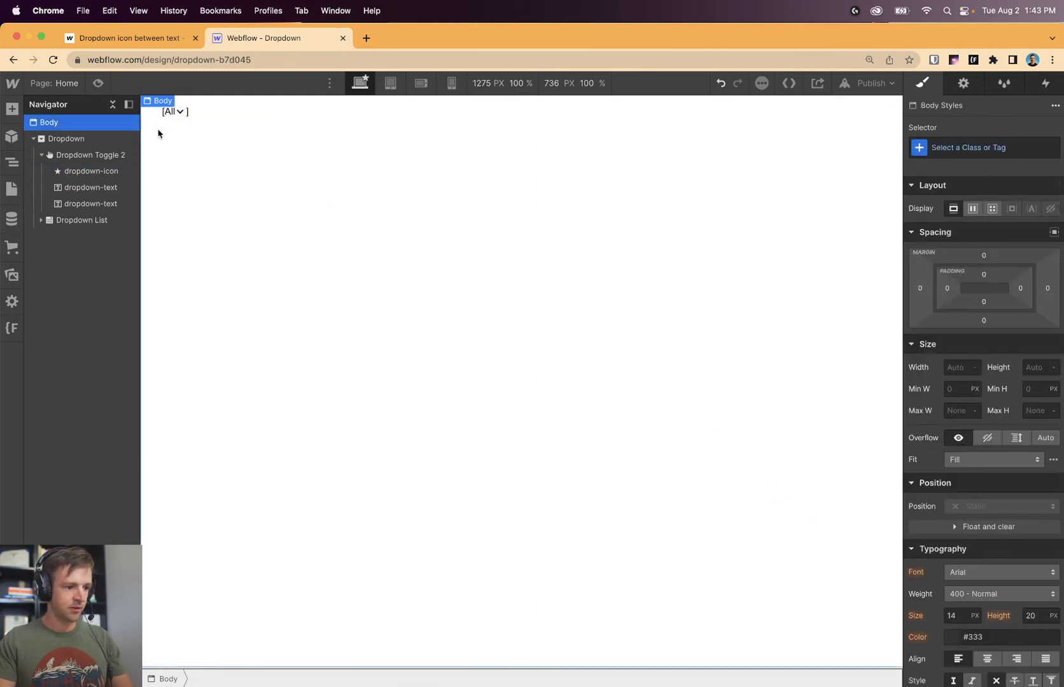
Preview the page and test that the '[All ⌄]' toggle opens to Link 1–3.
{"action": "left_click", "coordinate": [93, 82]}
{"action": "left_click", "coordinate": [32, 118]}
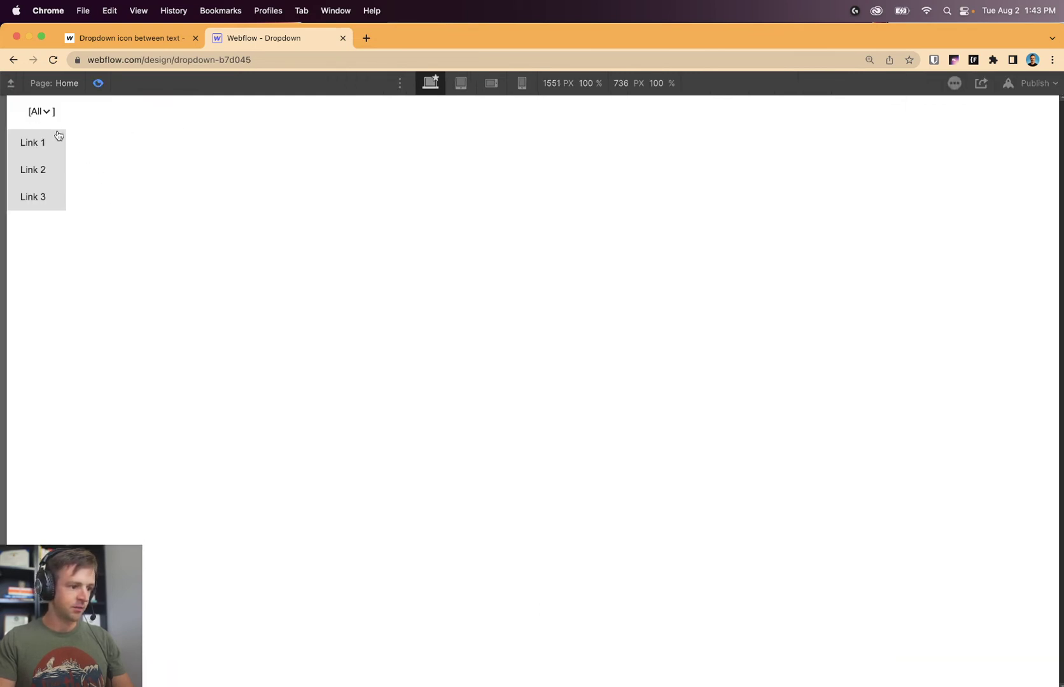
{"action": "left_click", "coordinate": [56, 138]}
{"action": "left_click", "coordinate": [46, 123]}
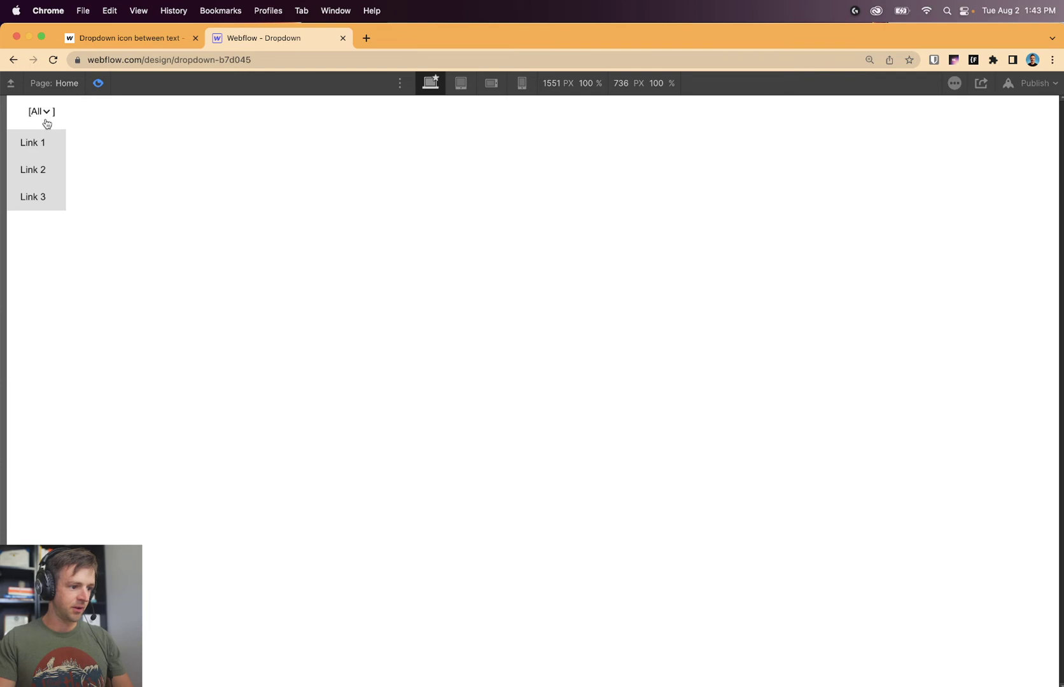
{"action": "left_click", "coordinate": [98, 83]}
{"action": "left_click", "coordinate": [167, 118]}
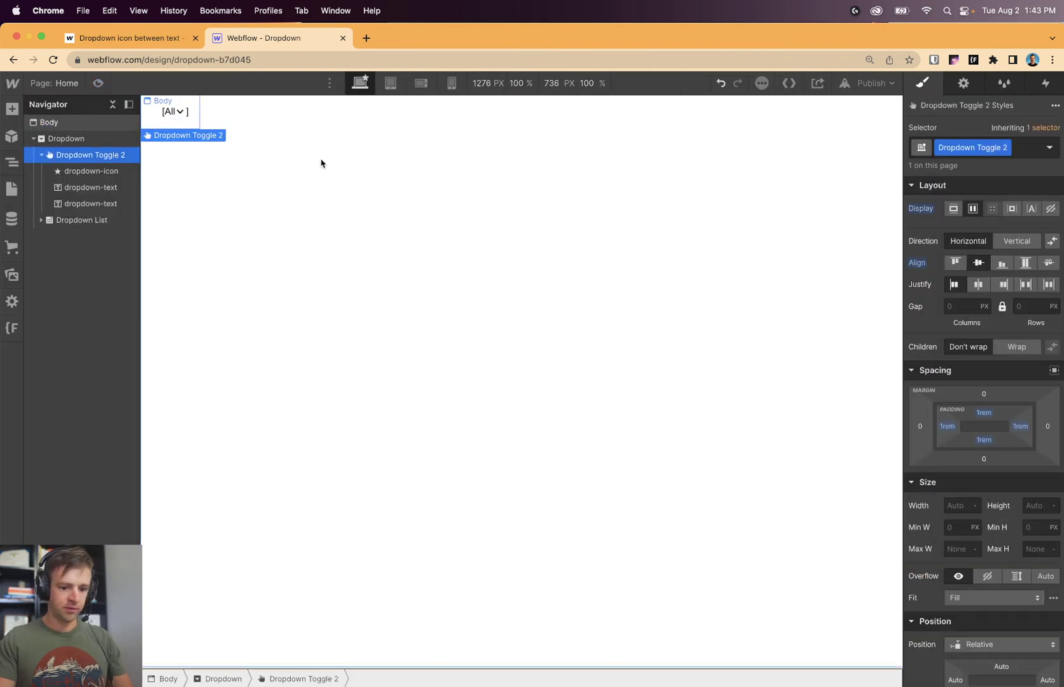
Remove the 1rem left margin from the '[All' text and select the closing-bracket text.
{"action": "left_click", "coordinate": [168, 112]}
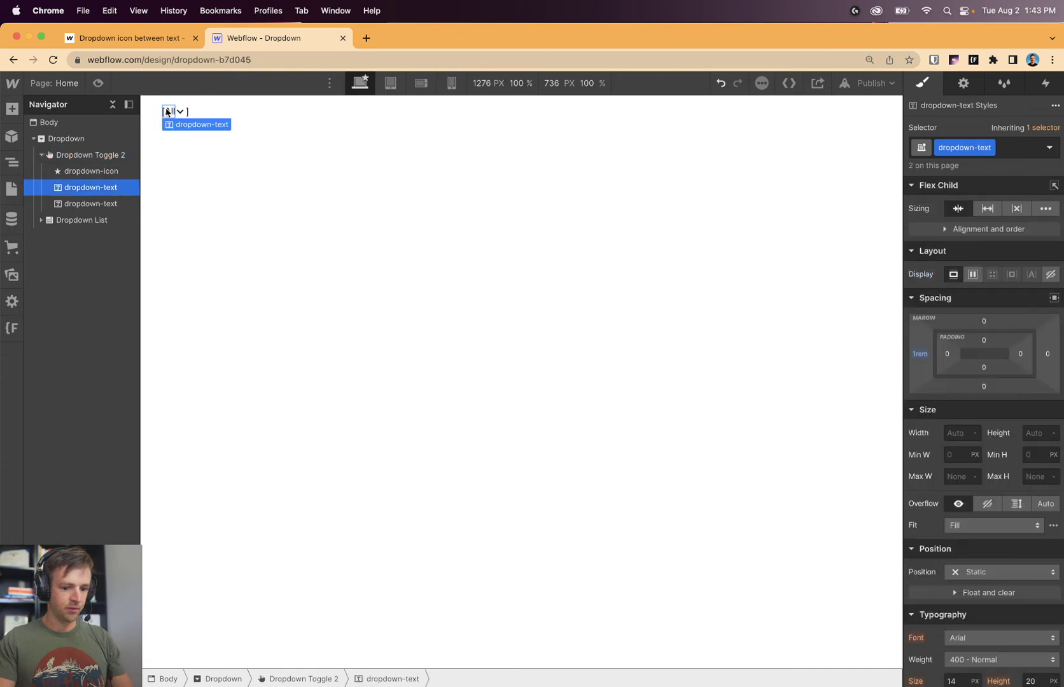
{"action": "left_click", "coordinate": [919, 358], "text": "alt"}
{"action": "left_click", "coordinate": [211, 159]}
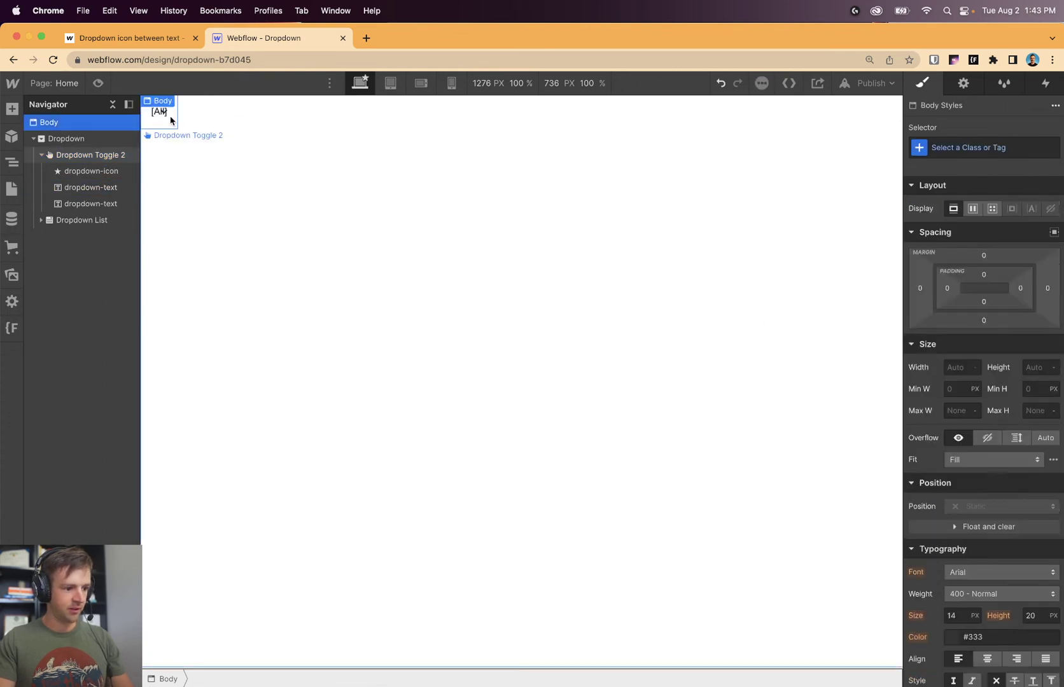
{"action": "left_click", "coordinate": [102, 204]}
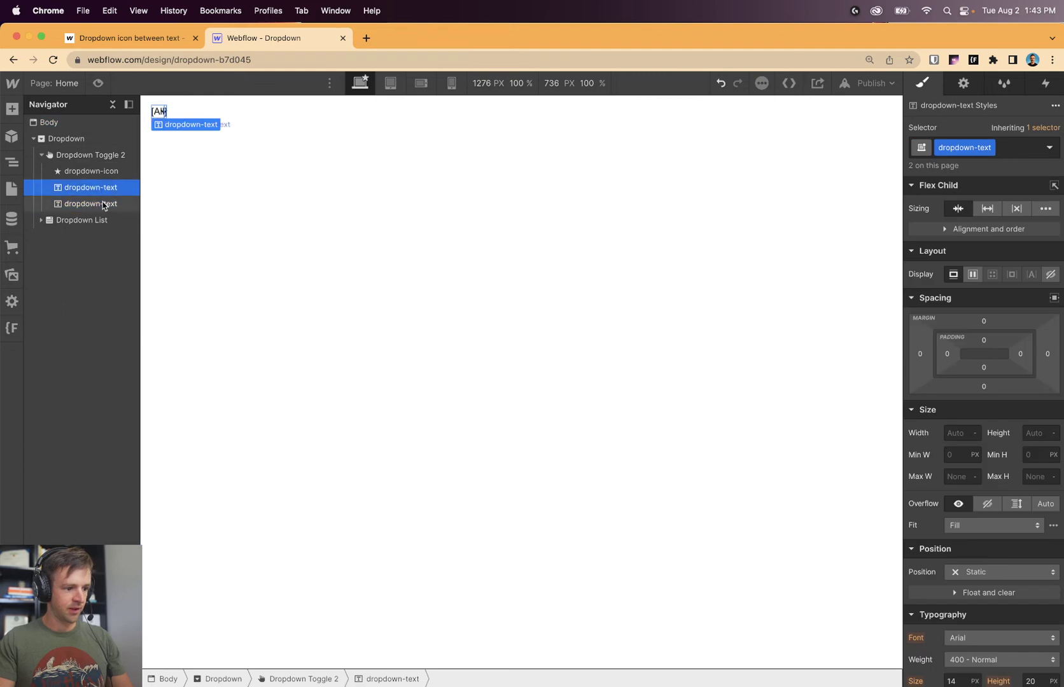
Add the combo class is-closing-bracket to the closing-bracket text on top of dropdown-text.
{"action": "left_click", "coordinate": [1017, 151]}
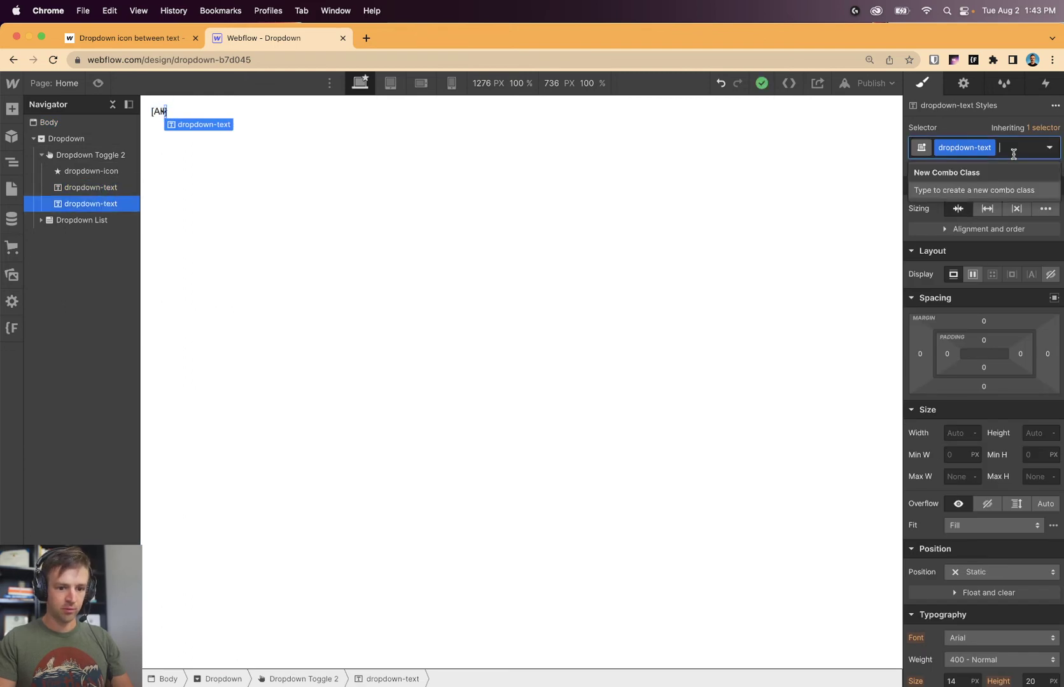
{"action": "type", "text": "is"}
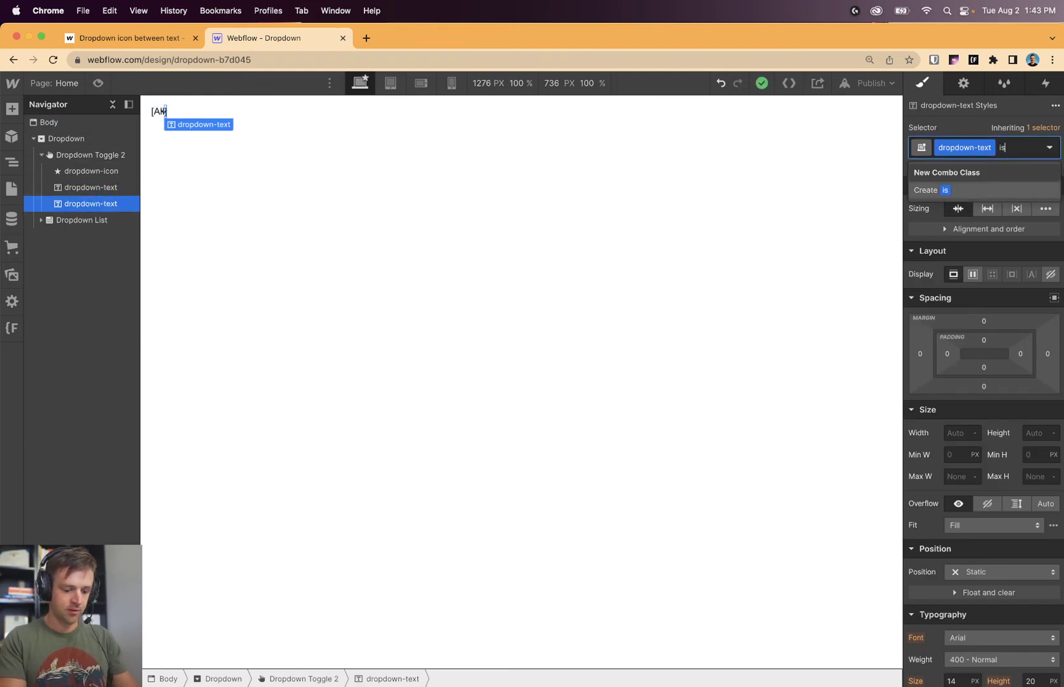
{"action": "type", "text": "0right"}
{"action": "key", "text": "Return"}
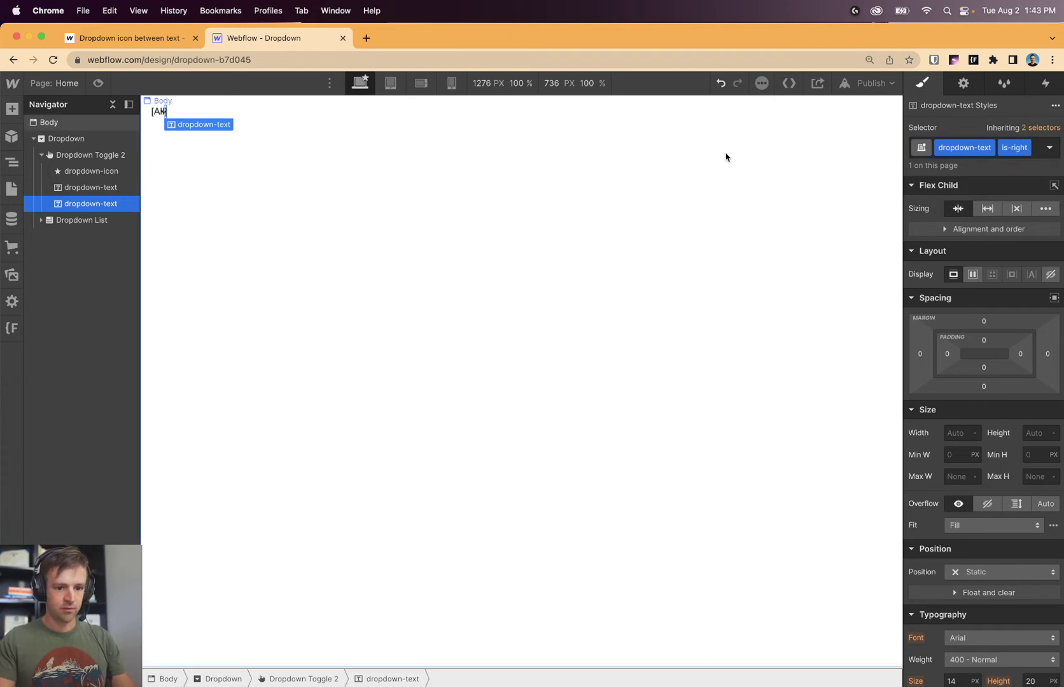
{"action": "key", "text": "BackSpace"}
{"action": "key", "text": "BackSpace"}
{"action": "key", "text": "BackSpace"}
{"action": "key", "text": "BackSpace"}
{"action": "key", "text": "BackSpace"}
{"action": "key", "text": "BackSpace"}
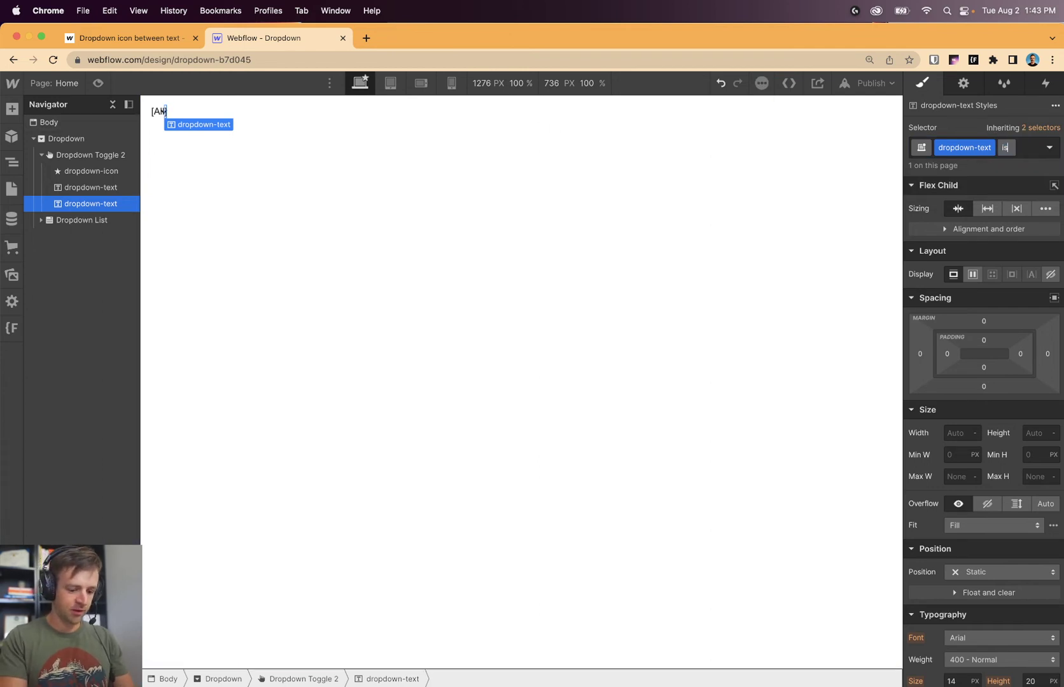
{"action": "type", "text": "-closing-brak"}
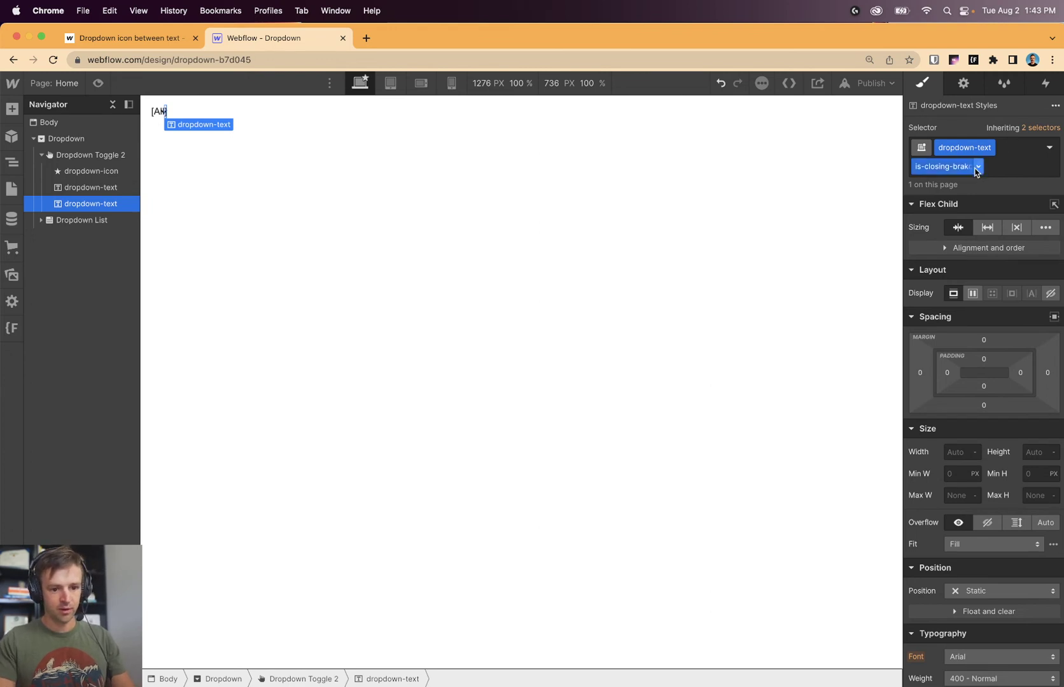
{"action": "left_click", "coordinate": [978, 167]}
{"action": "double_click", "coordinate": [971, 167]}
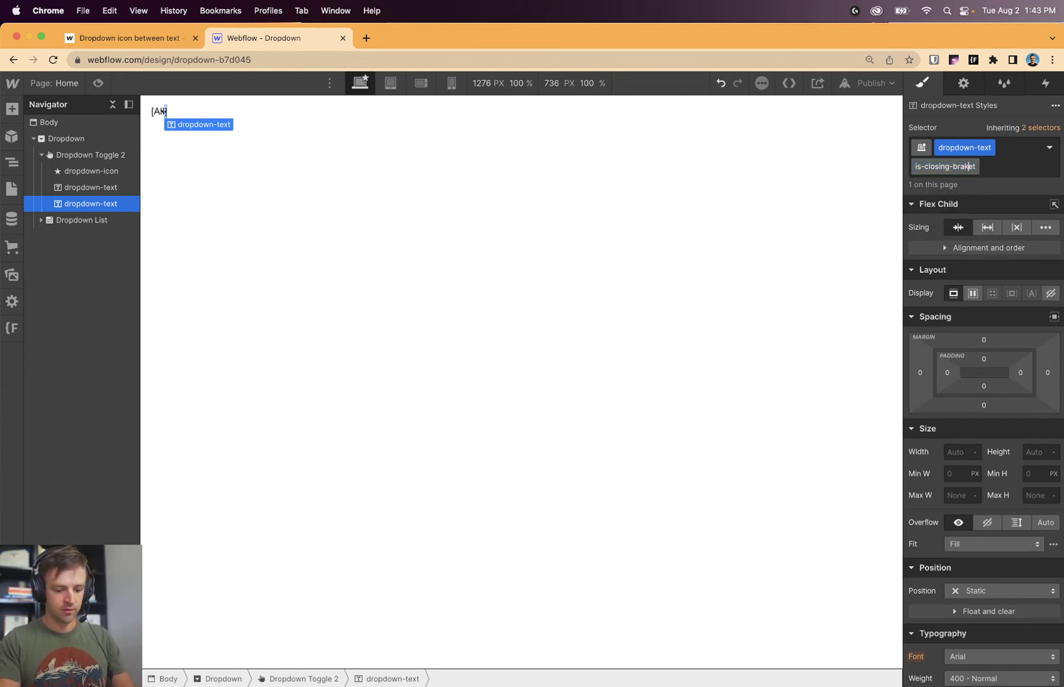
{"action": "key", "text": "Return"}
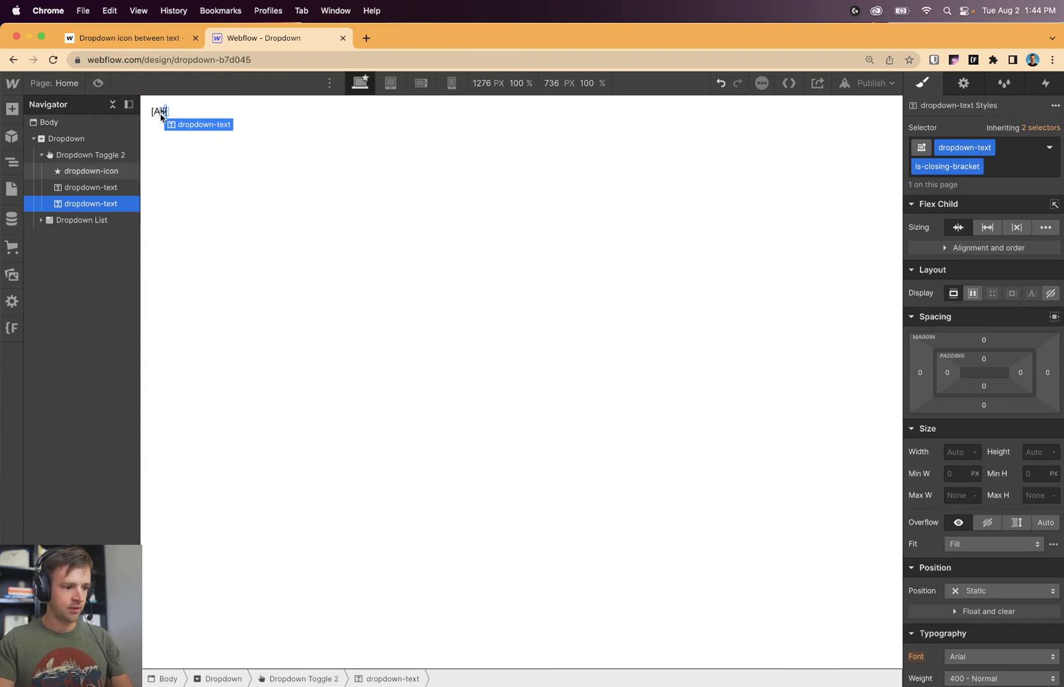
Try a right margin on the closing bracket, undo it, and reselect the bracket text.
{"action": "left_click_drag", "start_coordinate": [1042, 373], "coordinate": [1048, 373]}
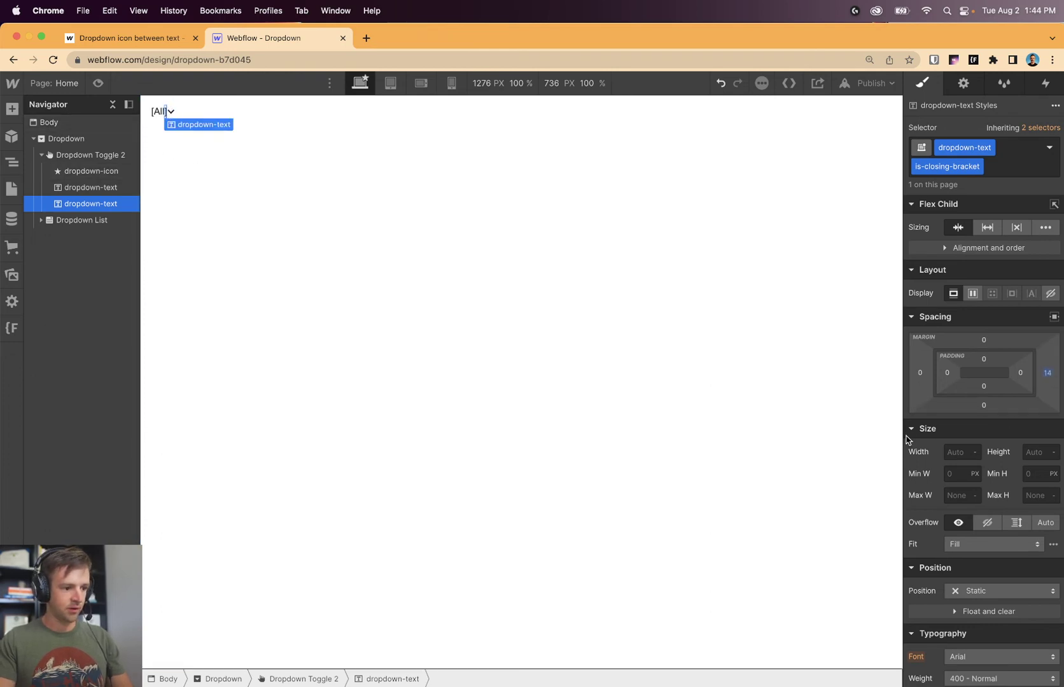
{"action": "key", "text": "super+z"}
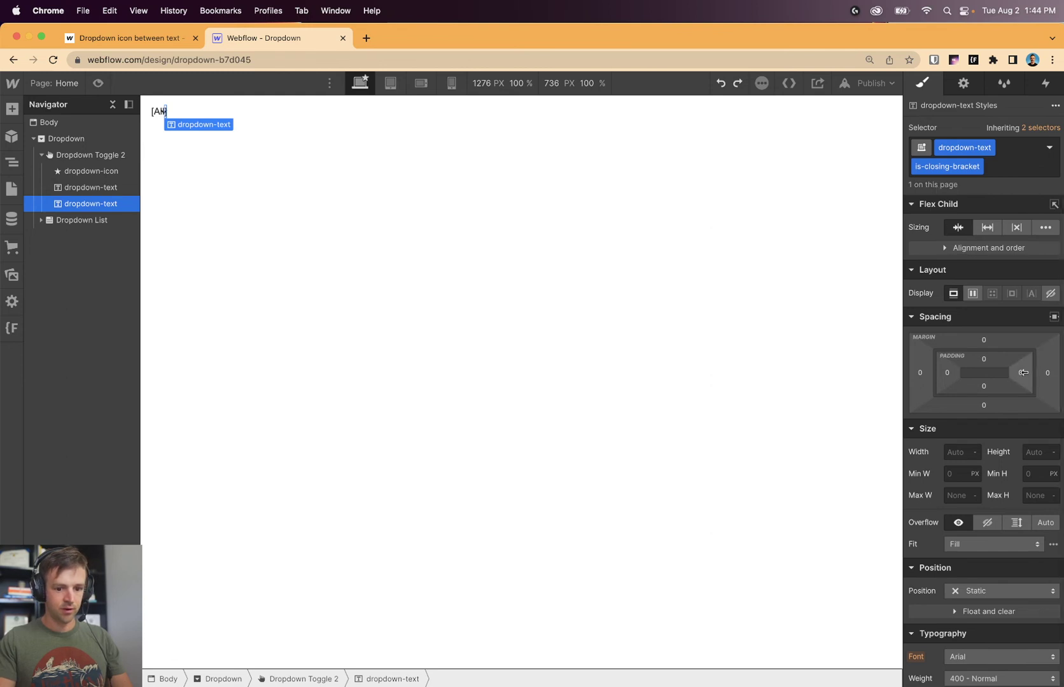
{"action": "left_click_drag", "start_coordinate": [1047, 376], "coordinate": [1056, 374]}
{"action": "key", "text": "super+z"}
{"action": "left_click", "coordinate": [86, 188]}
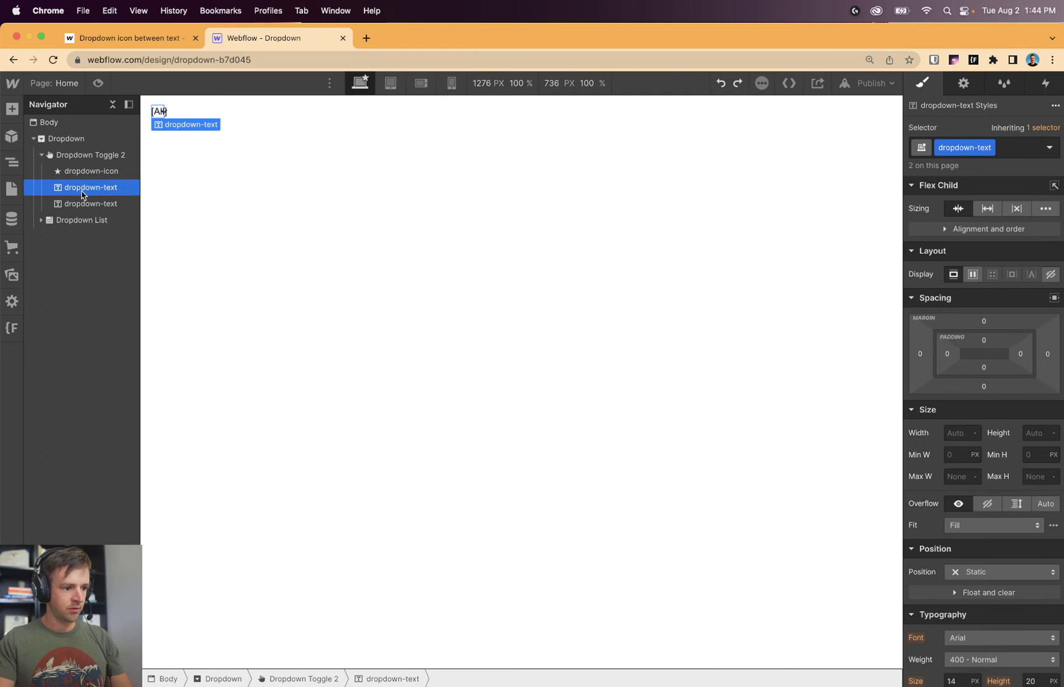
{"action": "left_click", "coordinate": [87, 203]}
Give the closing bracket a 1rem left margin and check the dropdown-icon's absolute positioning.
{"action": "scroll", "coordinate": [946, 572], "scroll_direction": "down", "scroll_amount": 3}
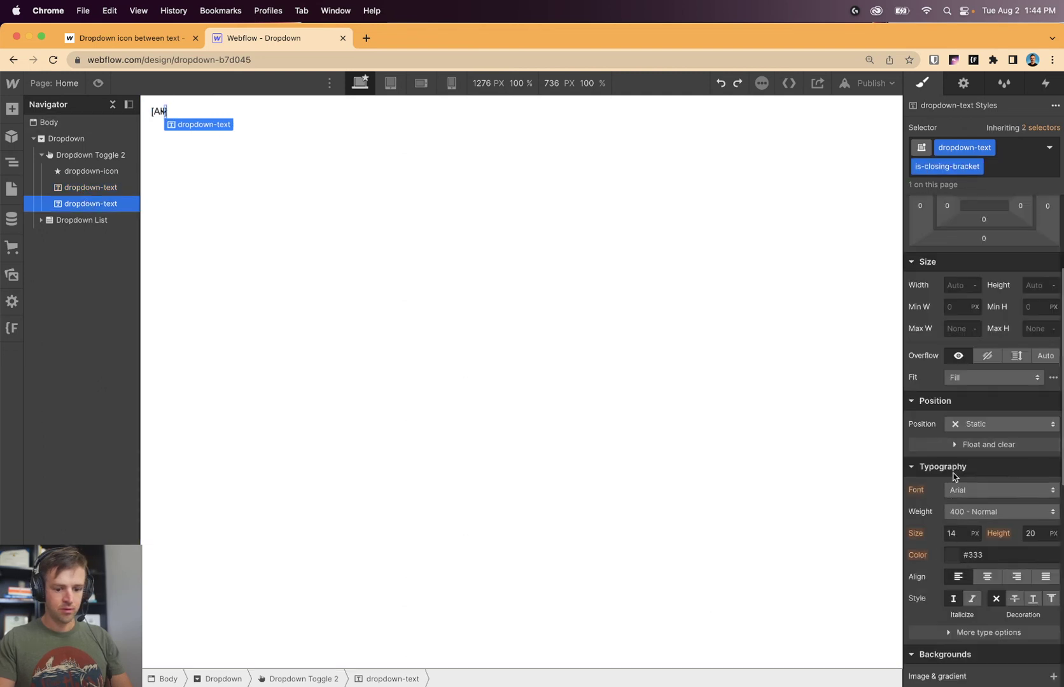
{"action": "scroll", "coordinate": [929, 414], "scroll_direction": "up", "scroll_amount": 3}
{"action": "left_click", "coordinate": [921, 374]}
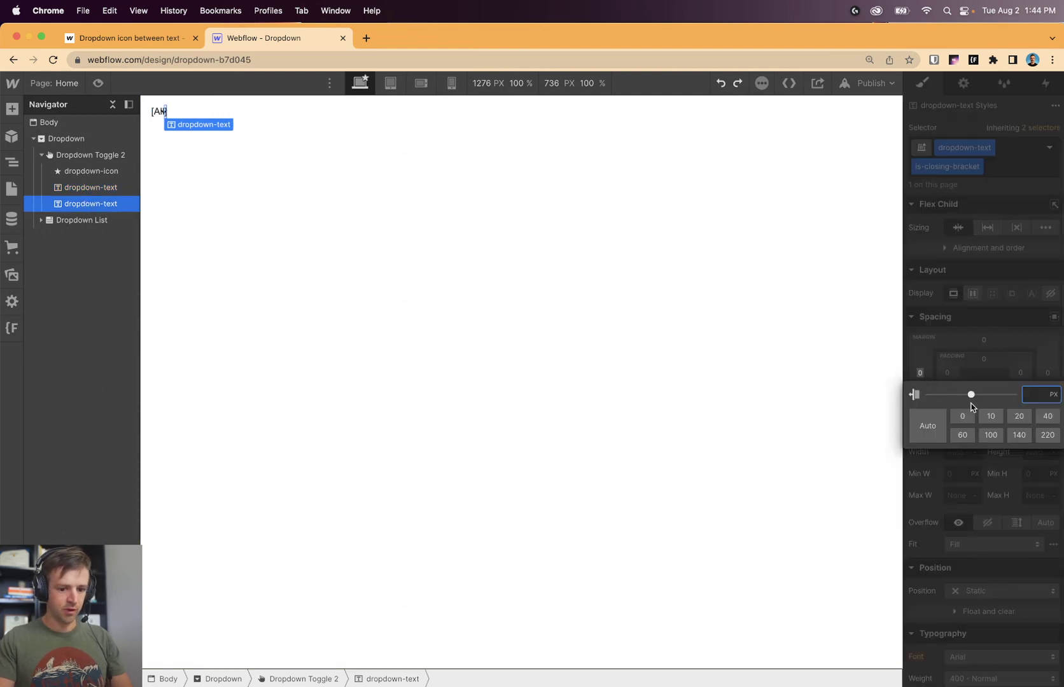
{"action": "type", "text": "1rem"}
{"action": "key", "text": "Return"}
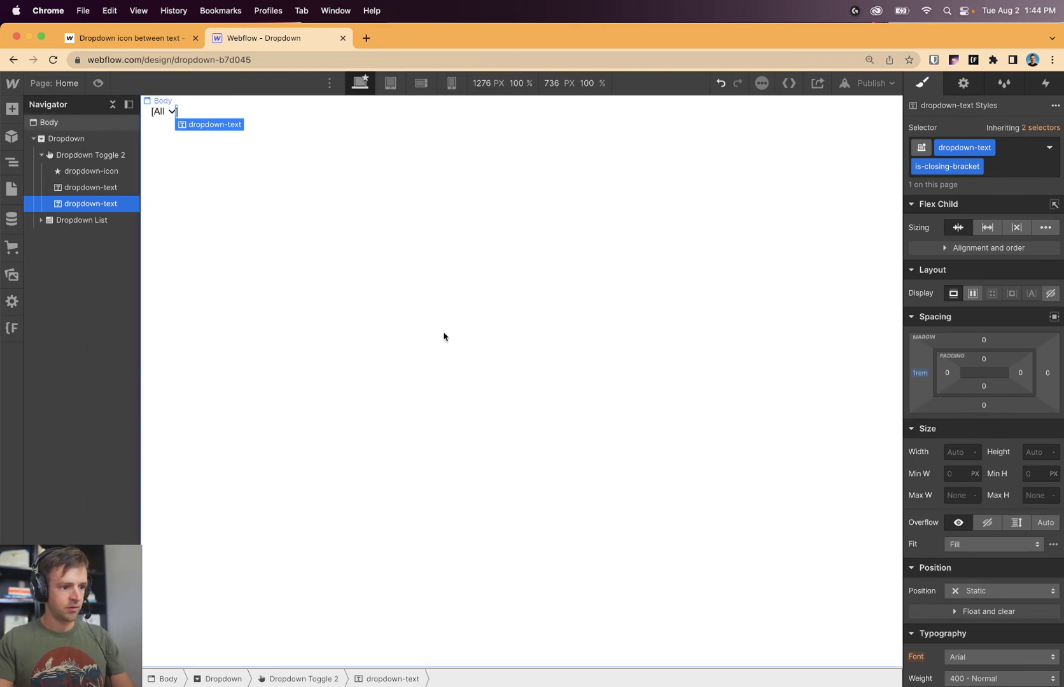
{"action": "left_click", "coordinate": [444, 334]}
{"action": "left_click", "coordinate": [173, 115]}
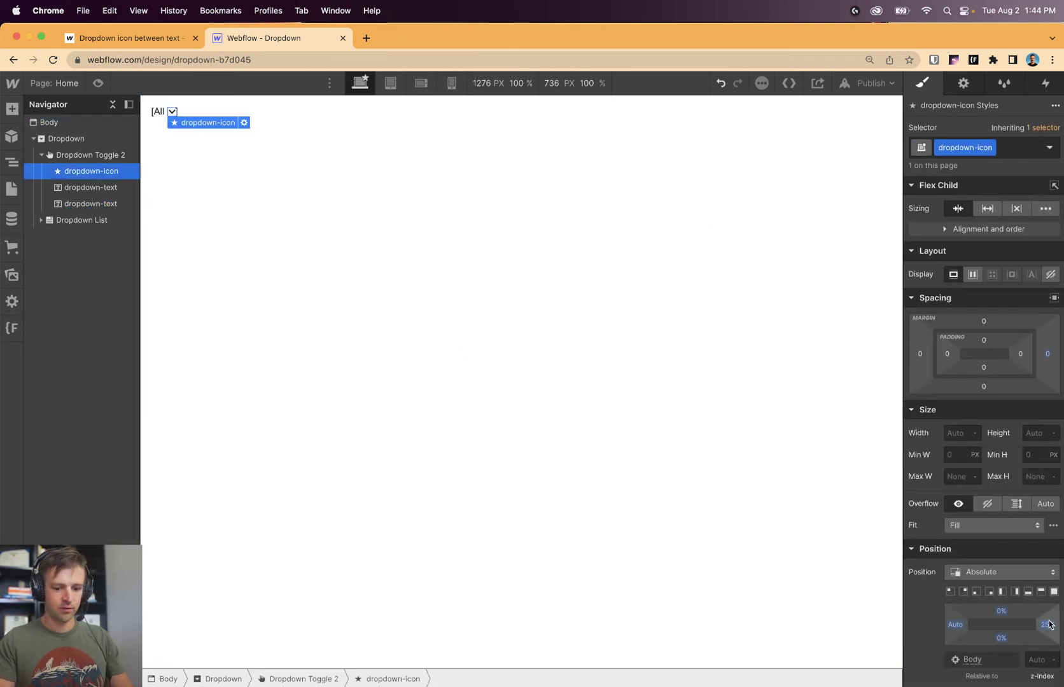
{"action": "left_click", "coordinate": [157, 106]}
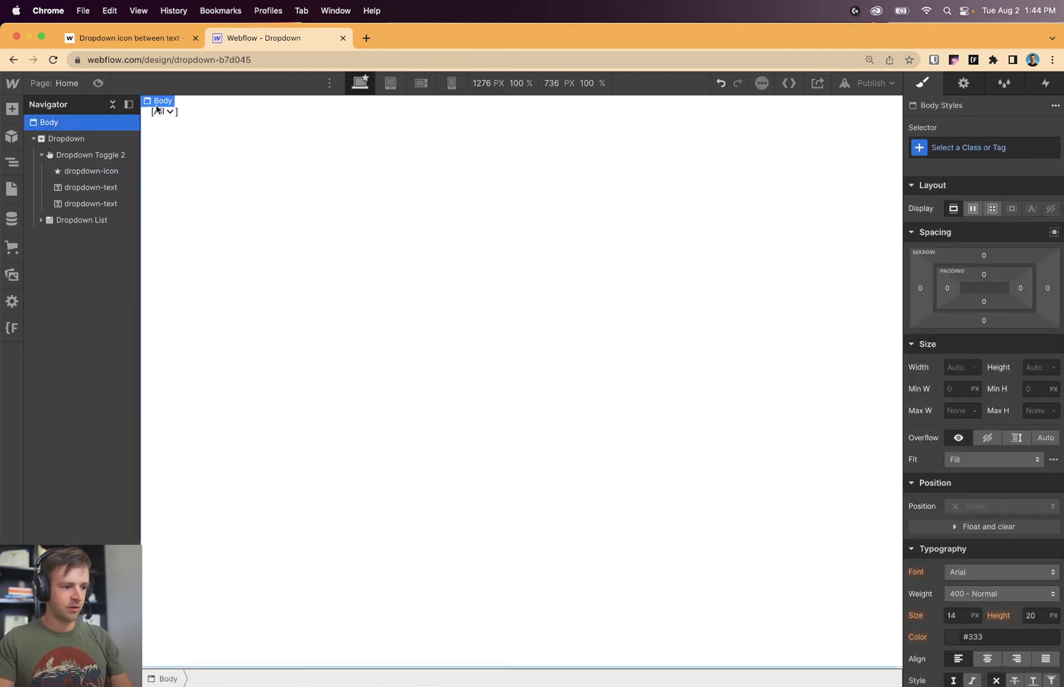
{"action": "left_click", "coordinate": [98, 83]}
{"action": "left_click", "coordinate": [37, 113]}
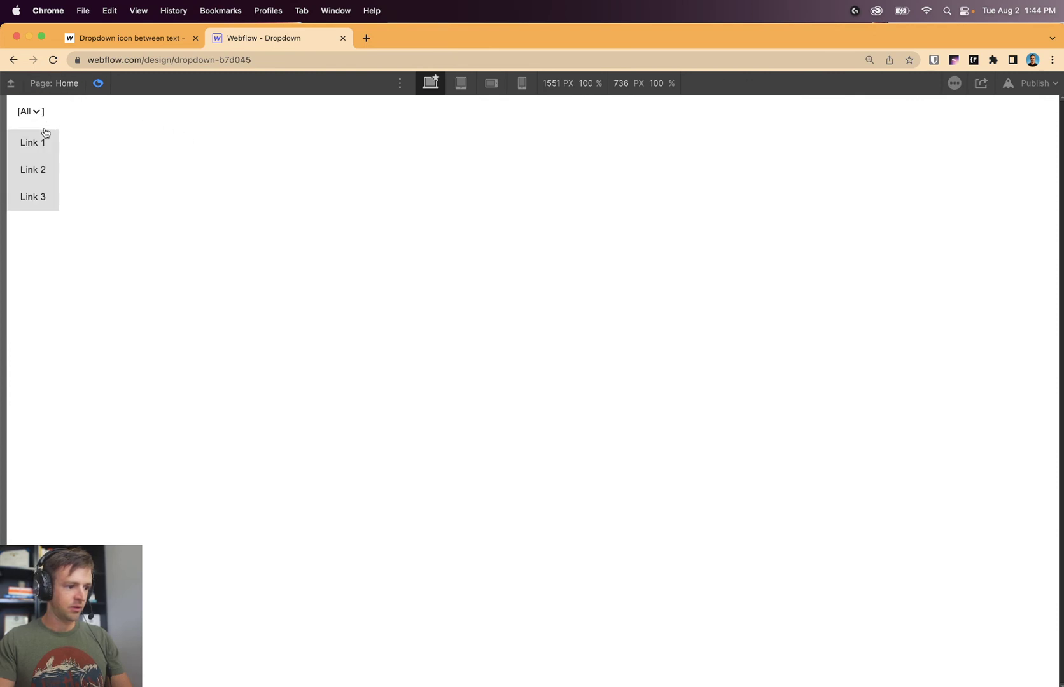
{"action": "left_click", "coordinate": [98, 83]}
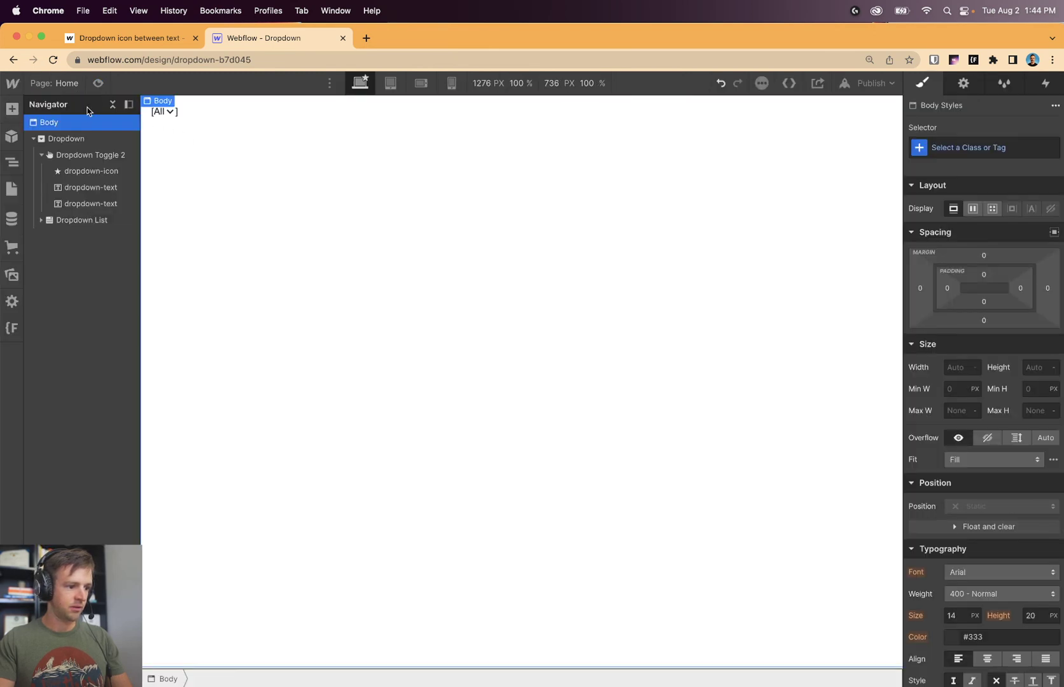
{"action": "left_click", "coordinate": [182, 123]}
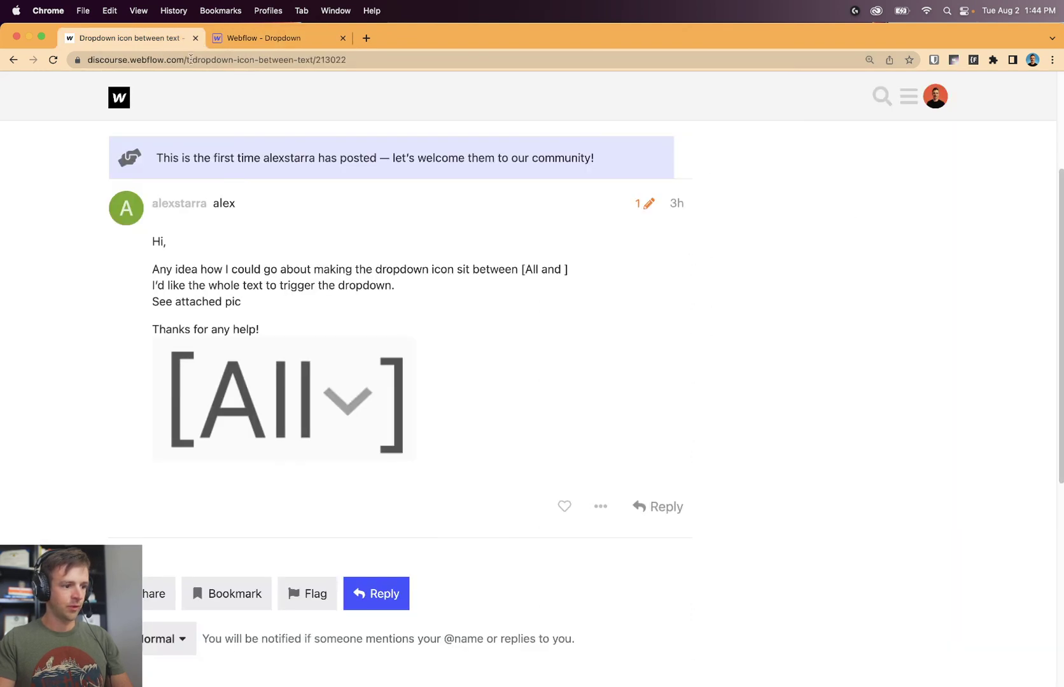
{"action": "left_click", "coordinate": [131, 38]}
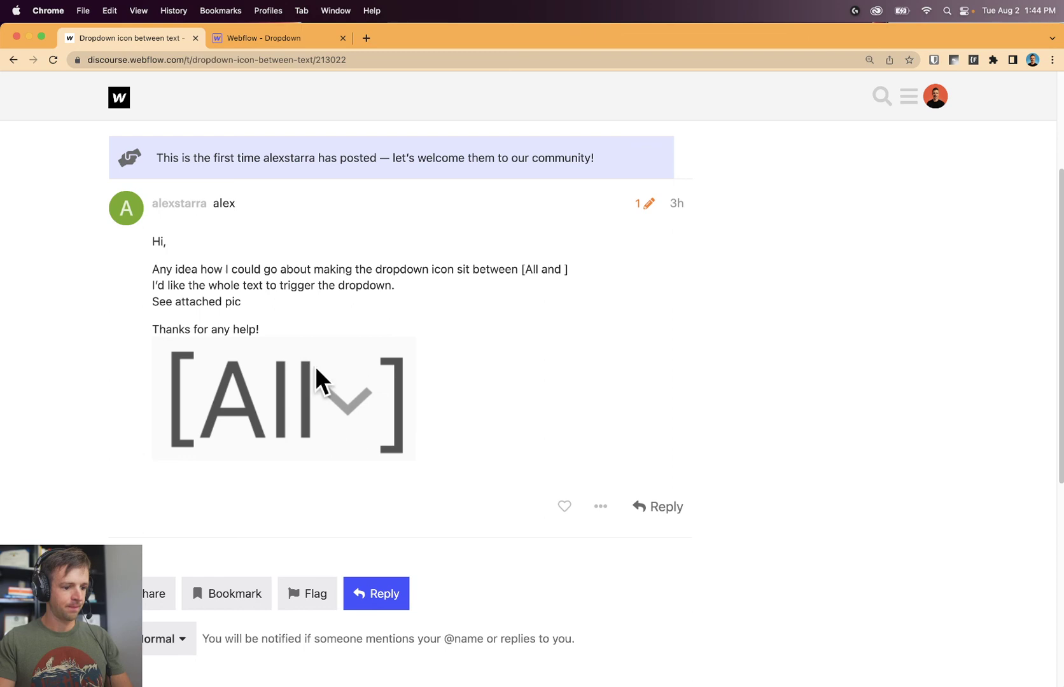
{"action": "left_click", "coordinate": [268, 37]}
Lighten the dropdown-icon's text colour to a light grey (#afafaf).
{"action": "left_click", "coordinate": [170, 111]}
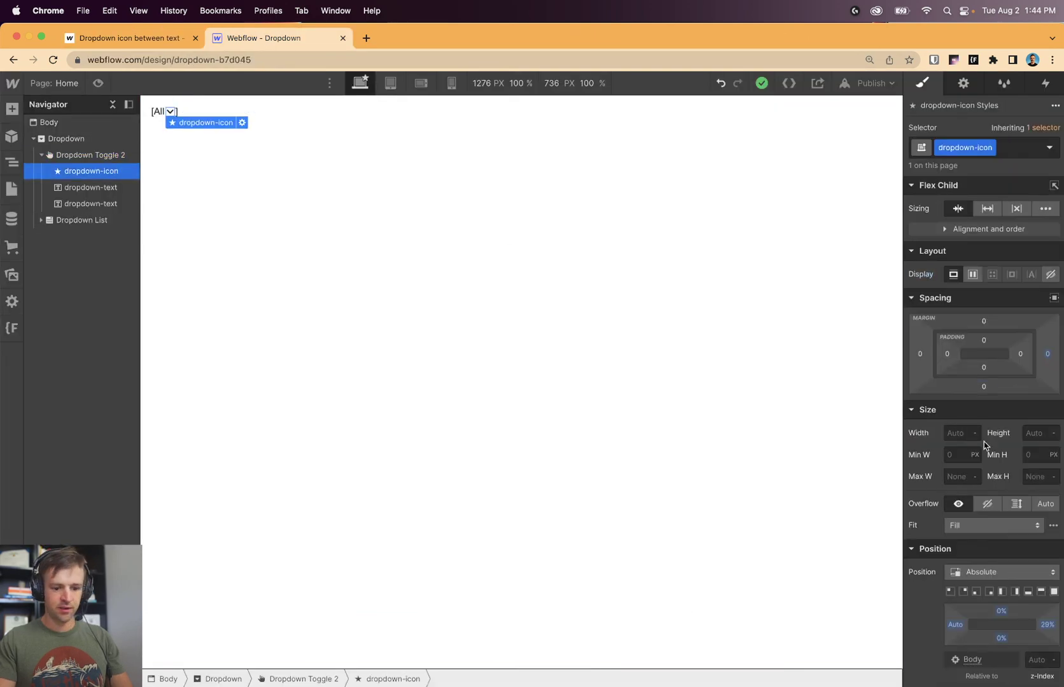
{"action": "scroll", "coordinate": [984, 444], "scroll_direction": "down", "scroll_amount": 8}
{"action": "left_click", "coordinate": [949, 331]}
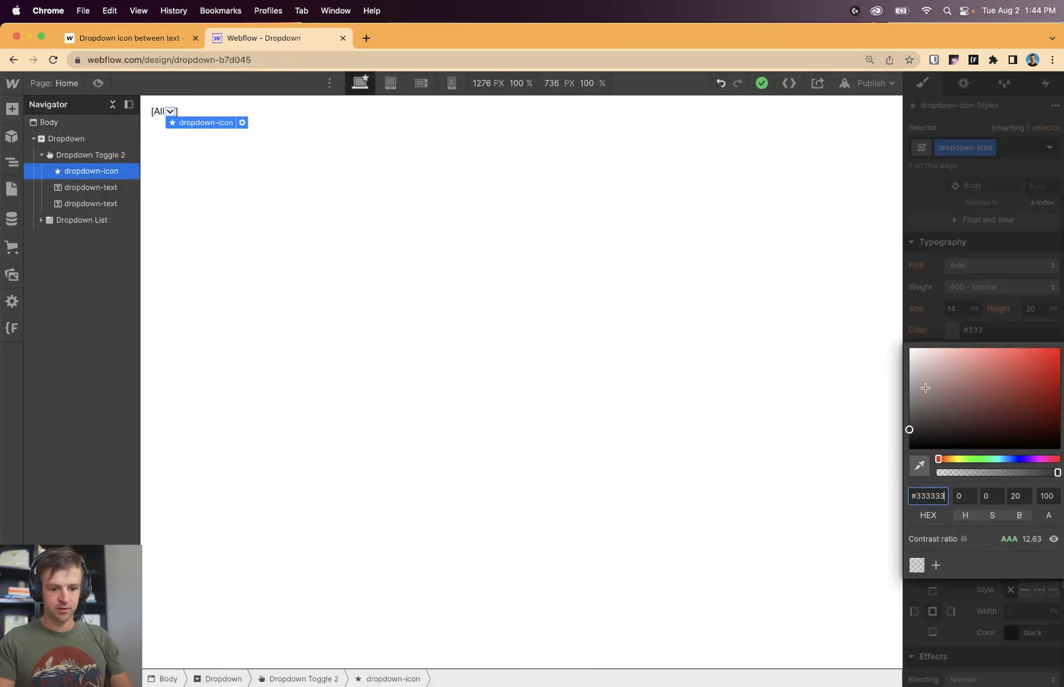
{"action": "left_click_drag", "start_coordinate": [910, 430], "coordinate": [860, 381]}
{"action": "left_click", "coordinate": [795, 378]}
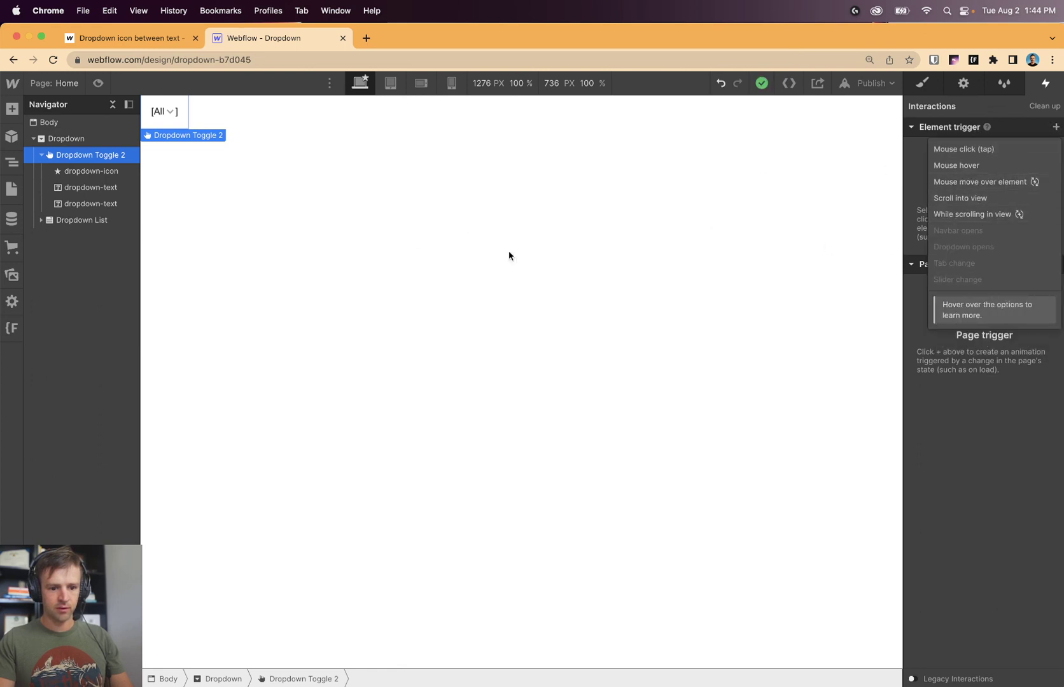
With the Dropdown element selected, review its available element interaction triggers, then dismiss the list.
{"action": "left_click", "coordinate": [63, 138]}
{"action": "left_click", "coordinate": [63, 138]}
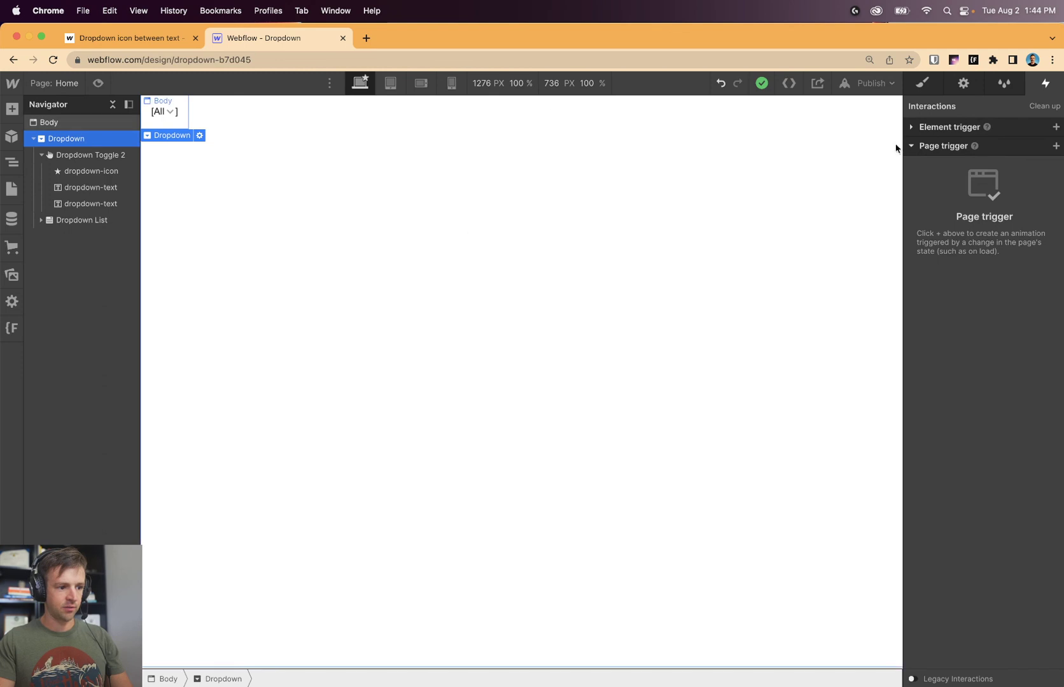
{"action": "left_click", "coordinate": [943, 133]}
{"action": "left_click", "coordinate": [1056, 127]}
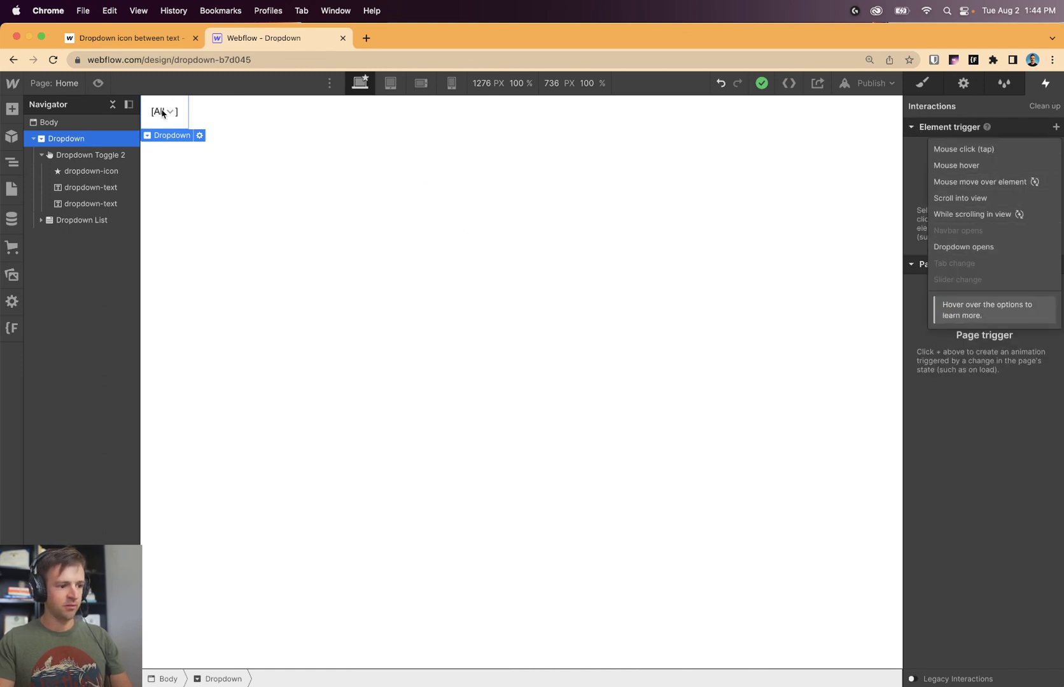
{"action": "key", "text": "Escape"}
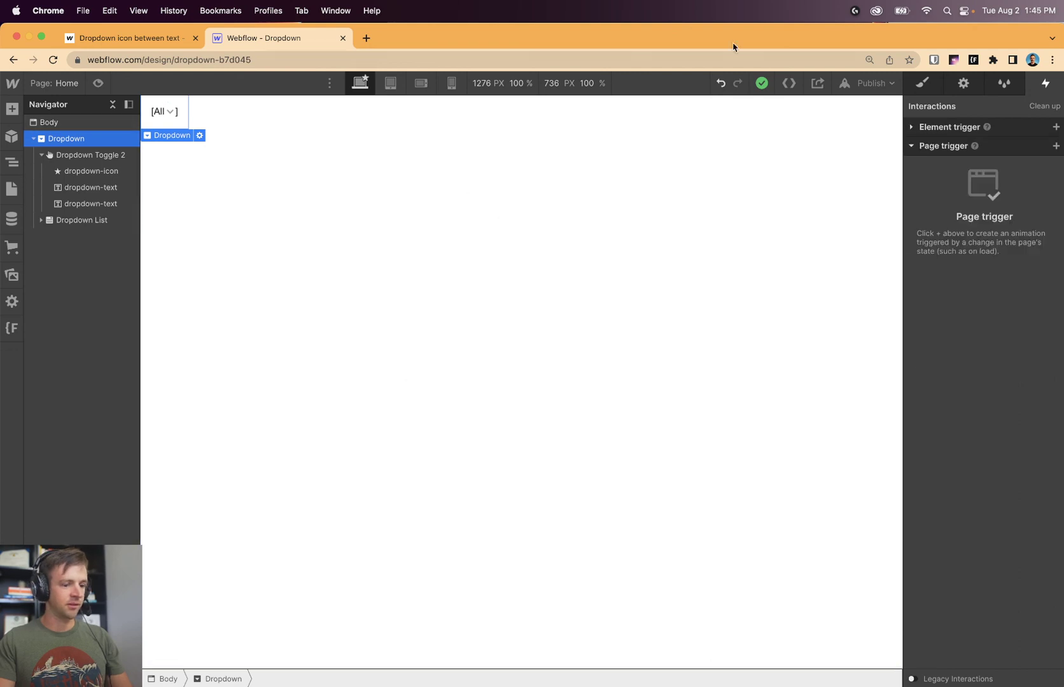